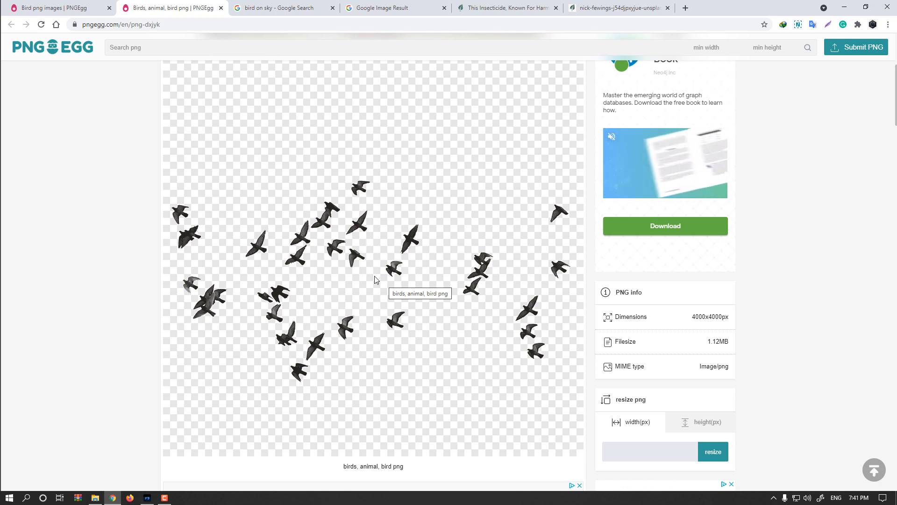
- Find the full-size photo of geese flying across a blue sky among the open browser pages and copy the image
left_click(398, 4)
left_click(322, 8)
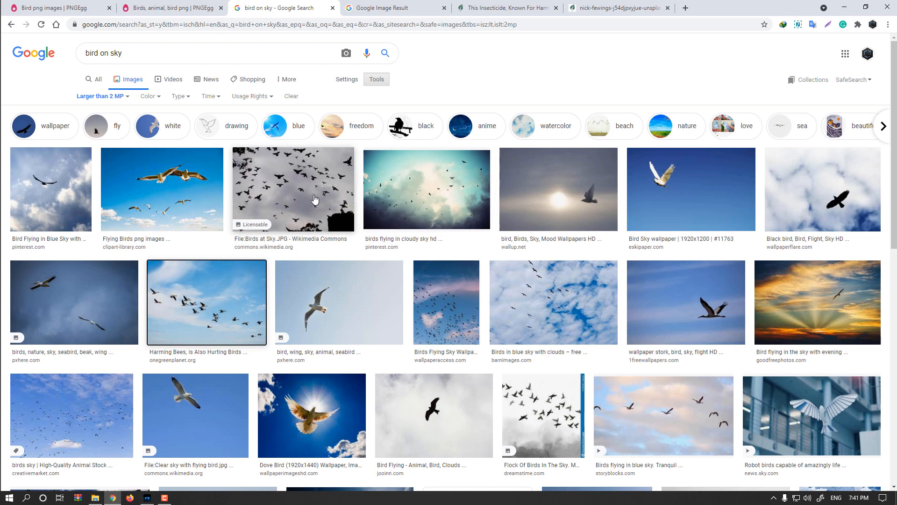
scroll(371, 253, "down", 3)
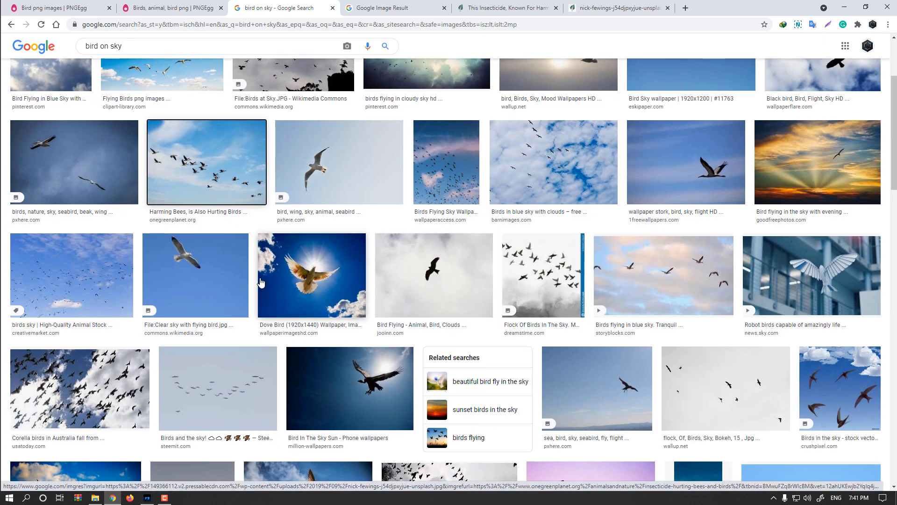
scroll(380, 233, "up", 3)
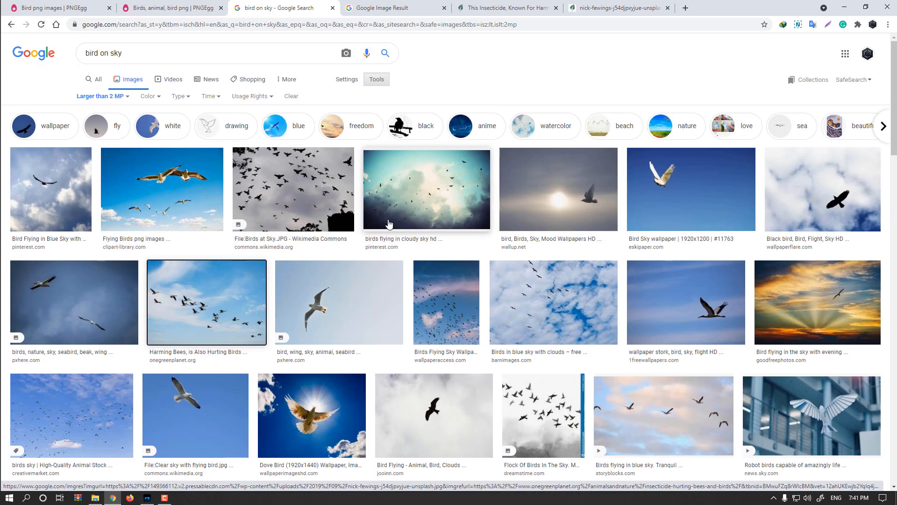
left_click(628, 8)
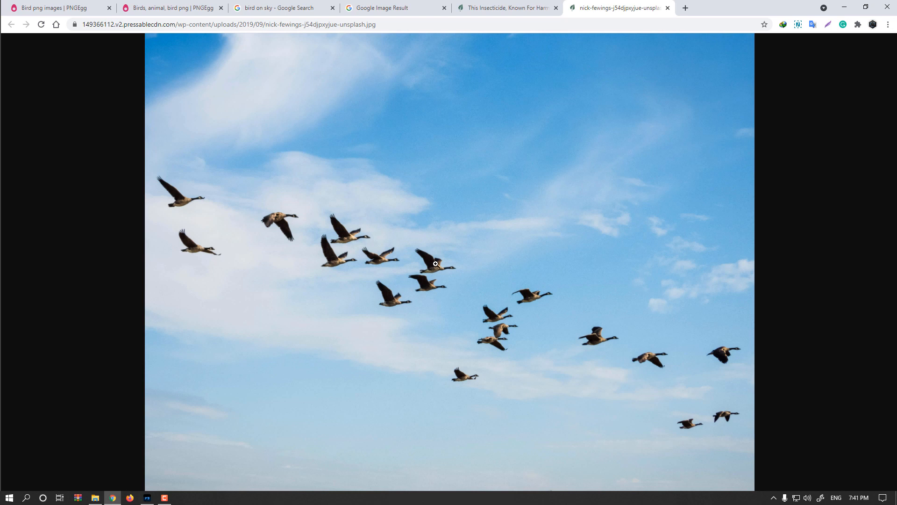
left_click(397, 239)
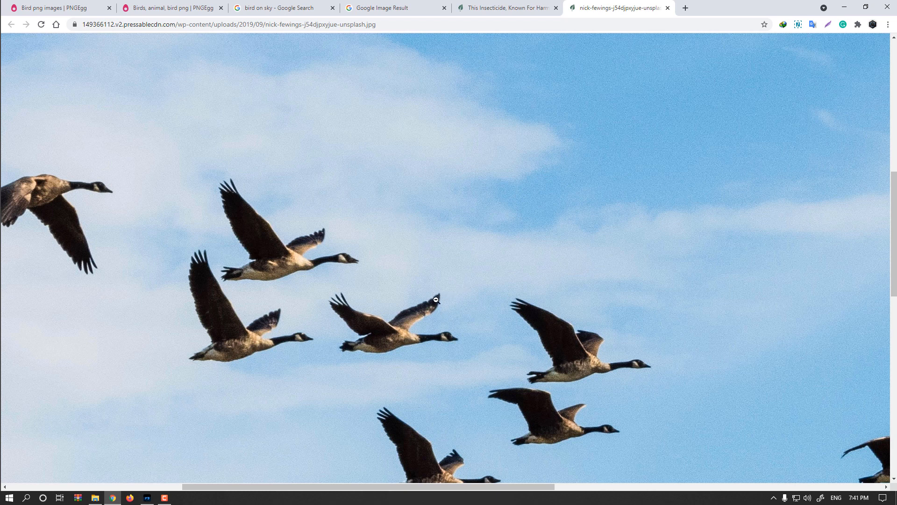
right_click(407, 201)
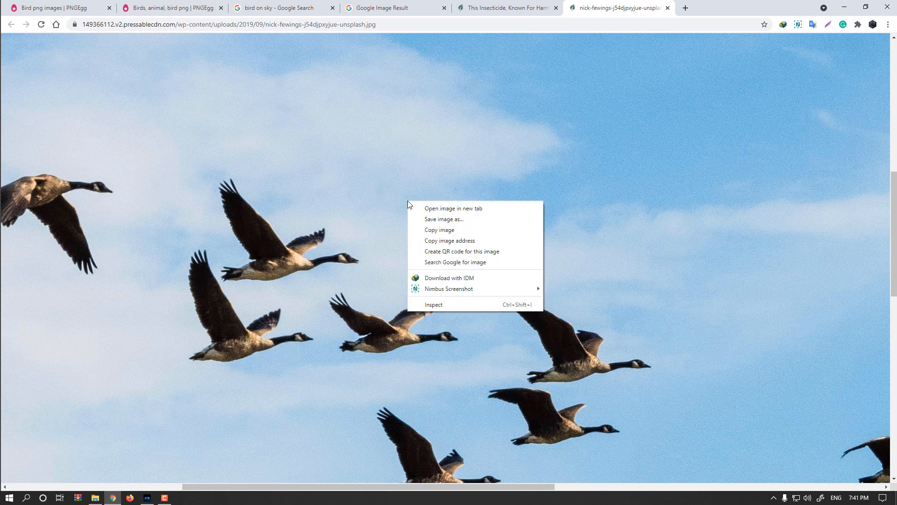
left_click(437, 229)
- Switch to Photoshop, create a 4465 x 3349 px document from the clipboard preset, and paste the copied geese photo into it
left_click(147, 498)
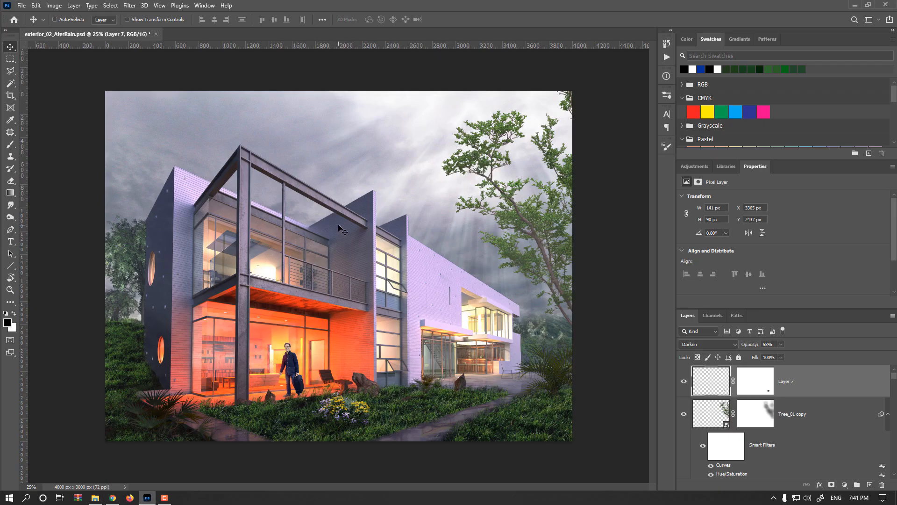
left_click(22, 7)
left_click(27, 15)
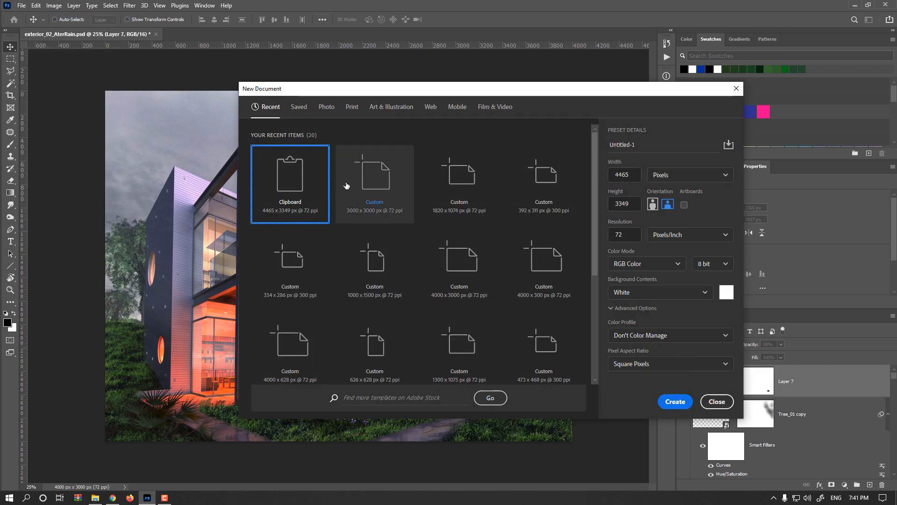
left_click(673, 402)
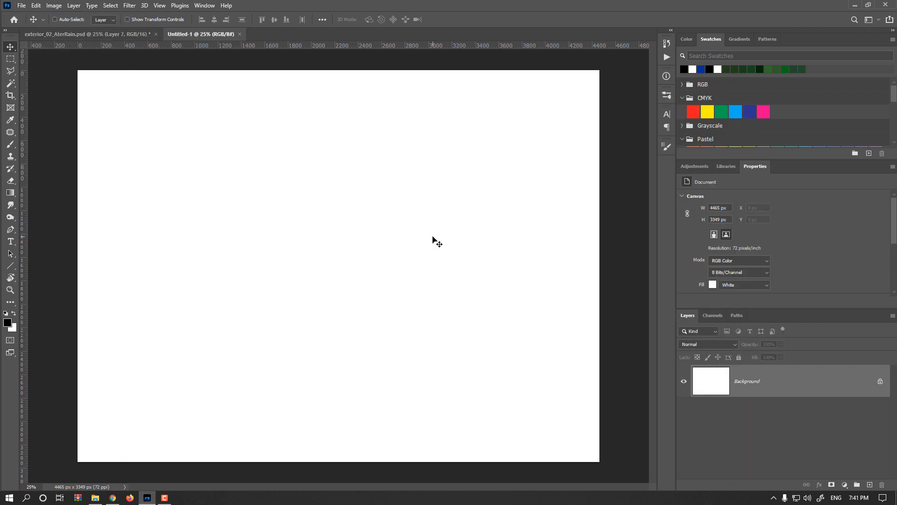
key("ctrl+v")
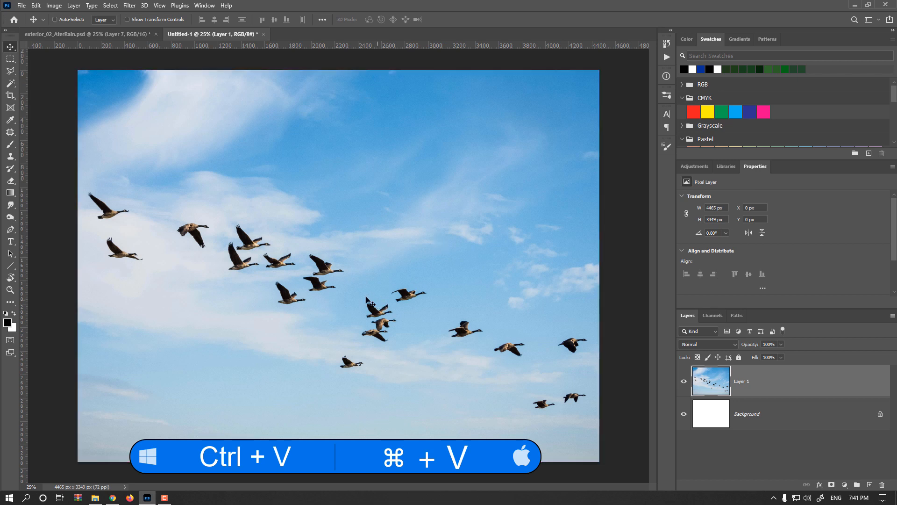
- Add a layer mask to the geese photo layer and paste the copied photo into that mask
scroll(406, 298, "up", 2)
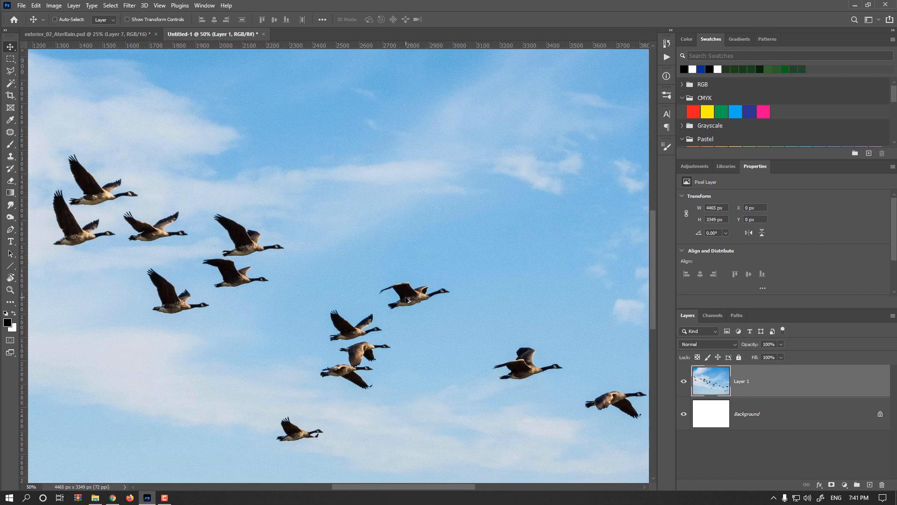
scroll(410, 300, "down", 1)
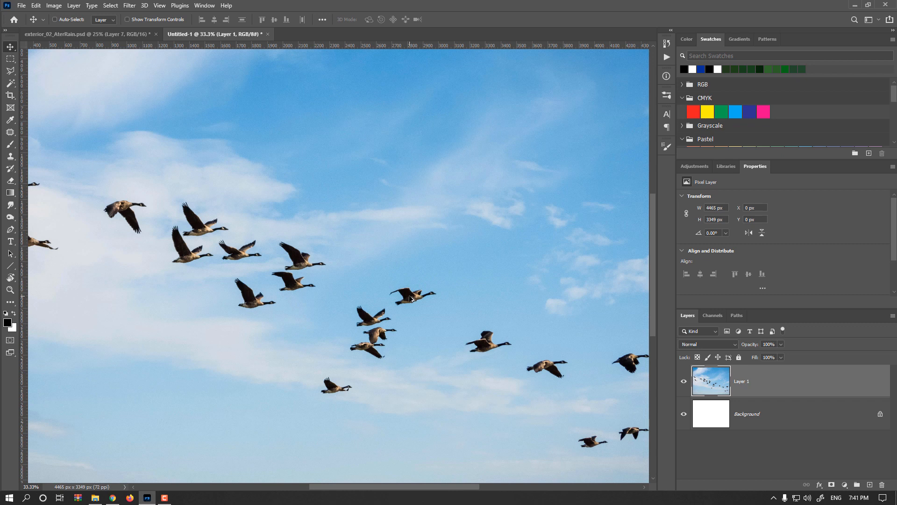
left_click_drag(411, 298, 344, 260)
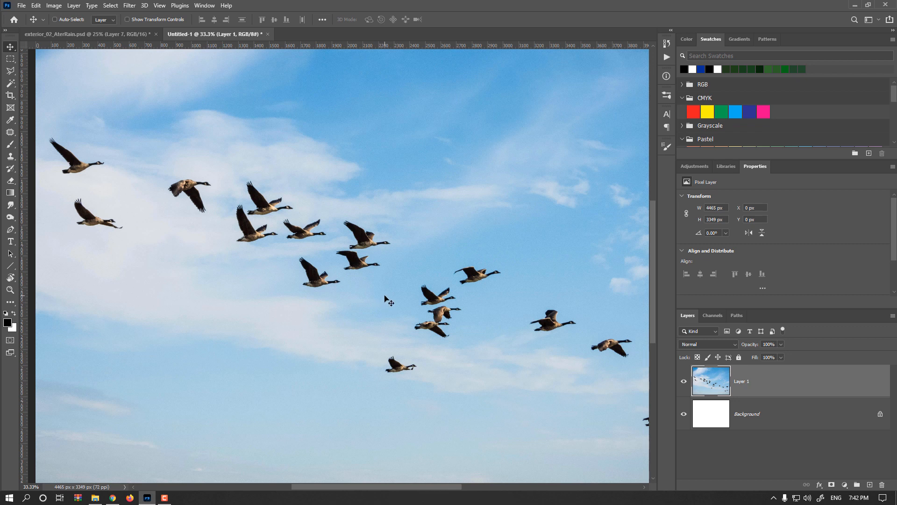
scroll(370, 257, "up", 3)
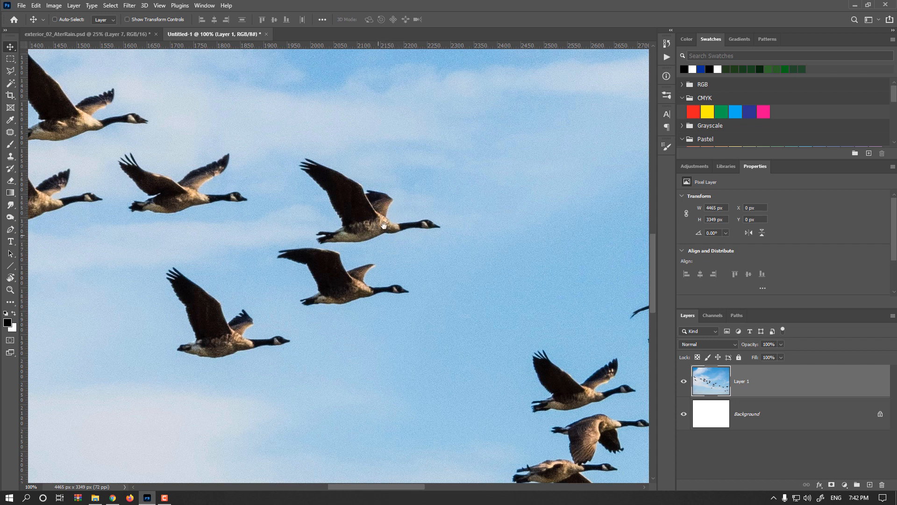
scroll(401, 238, "down", 3)
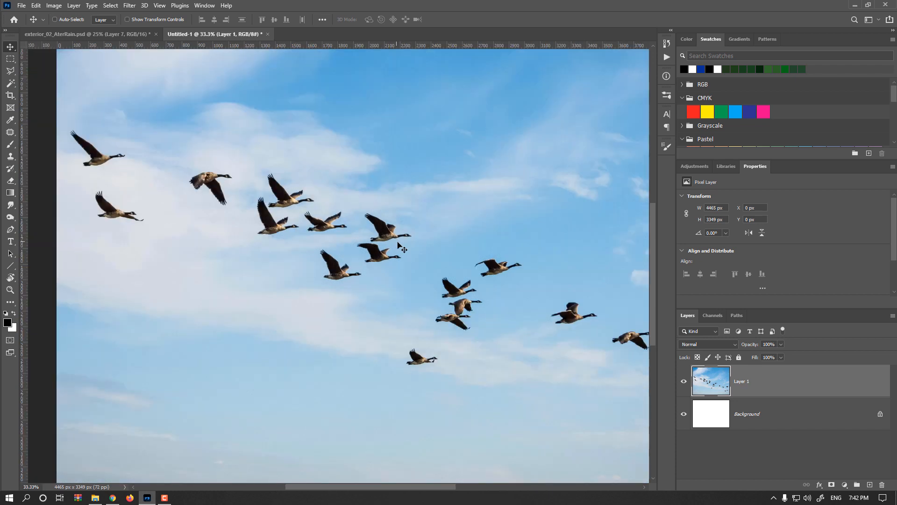
left_click(832, 485)
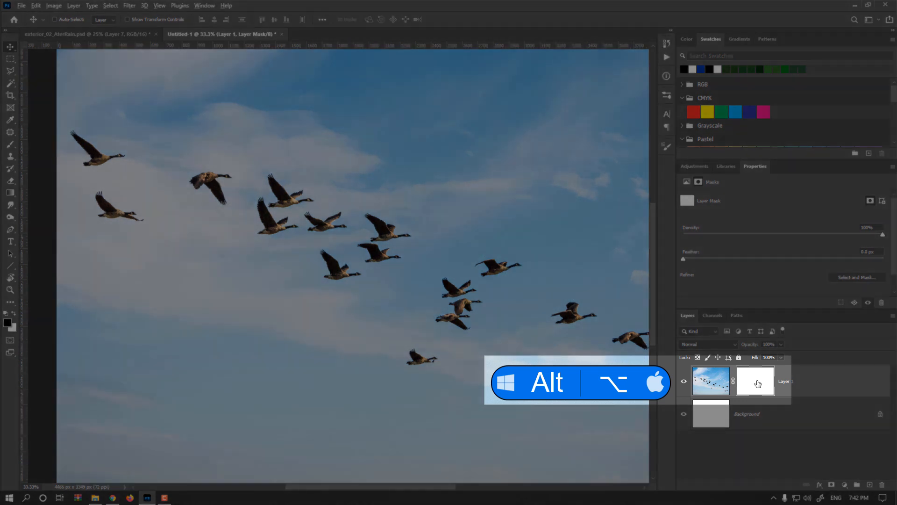
left_click(759, 384, "alt")
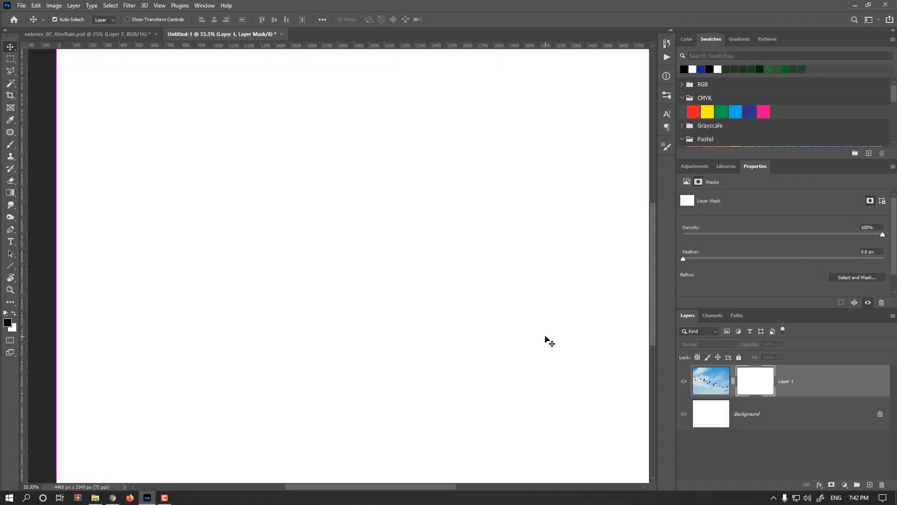
key("ctrl+v")
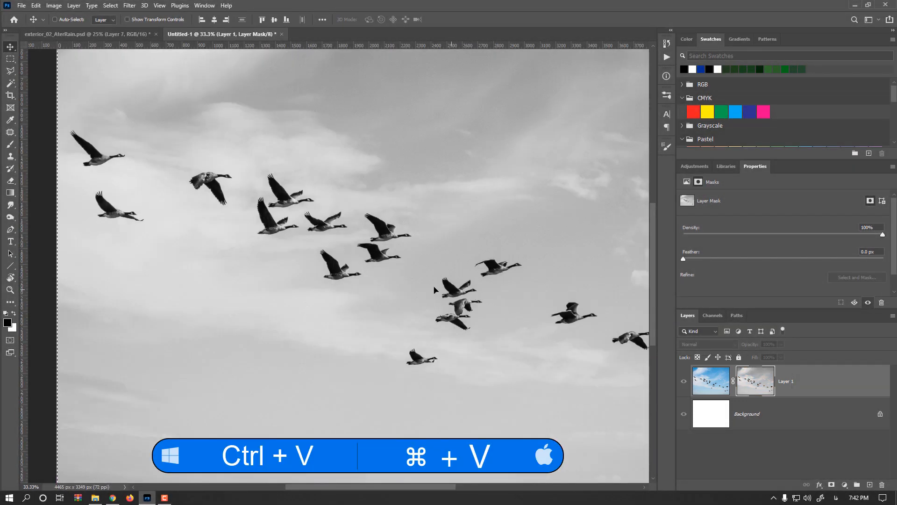
- Return from the mask to the normal view of Layer 1 and hide the Background layer
scroll(383, 241, "up", 1)
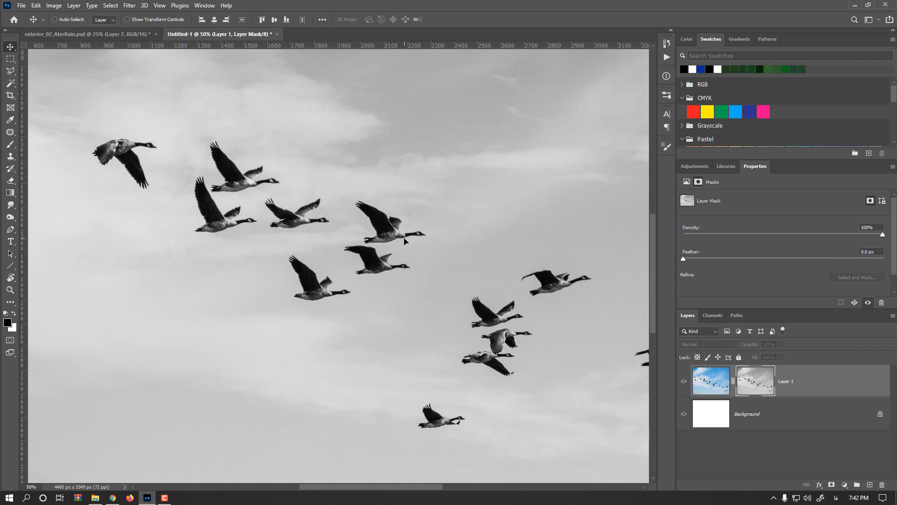
left_click(703, 385)
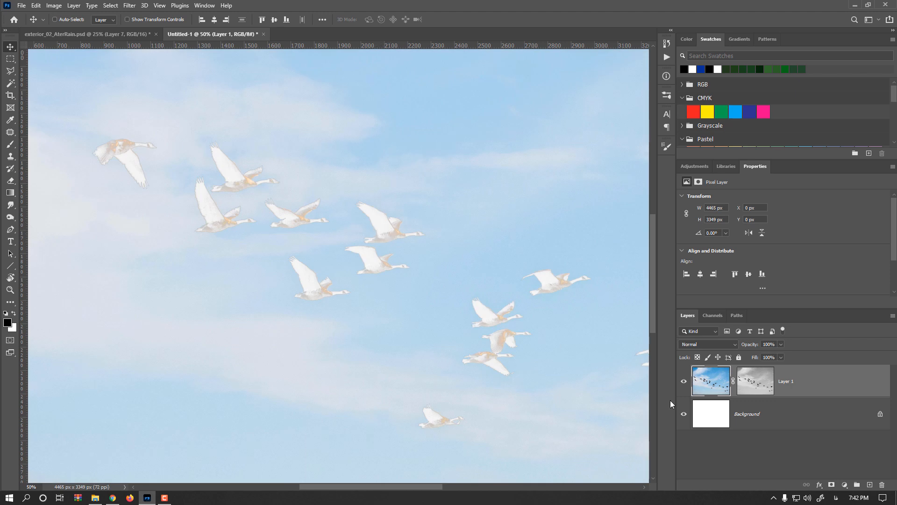
left_click(684, 414)
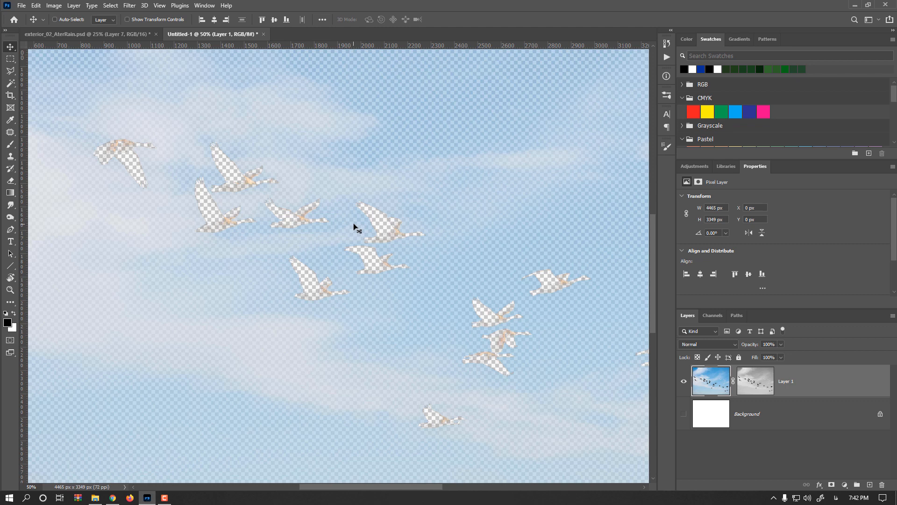
- Display Layer 1's mask alone on the canvas and invert its tones
left_click(753, 384)
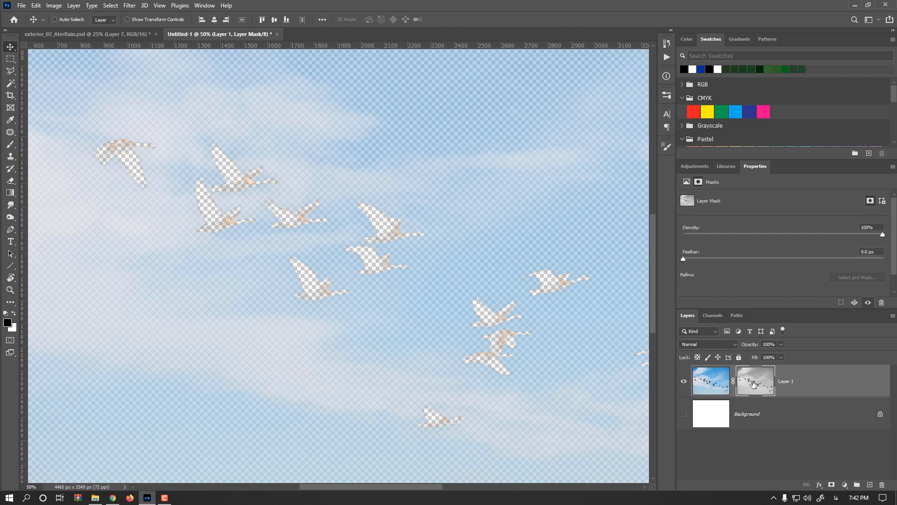
left_click(753, 384, "alt")
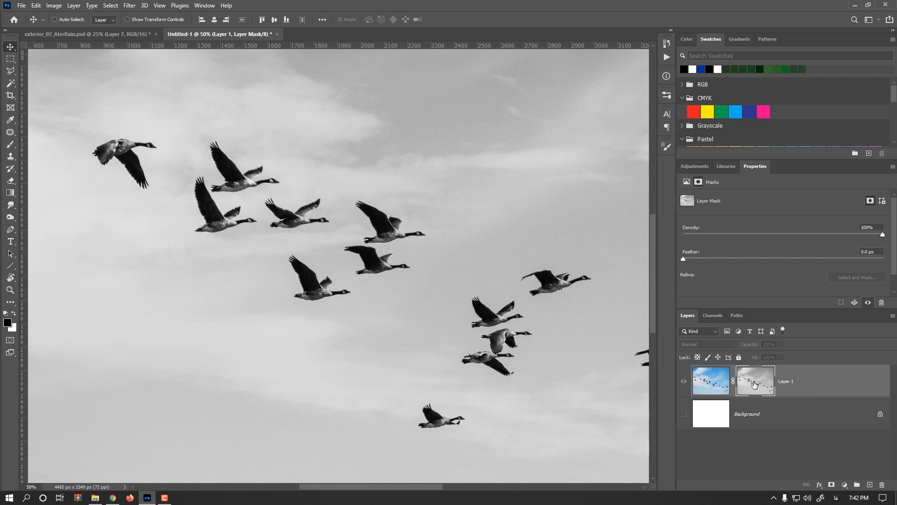
left_click(54, 6)
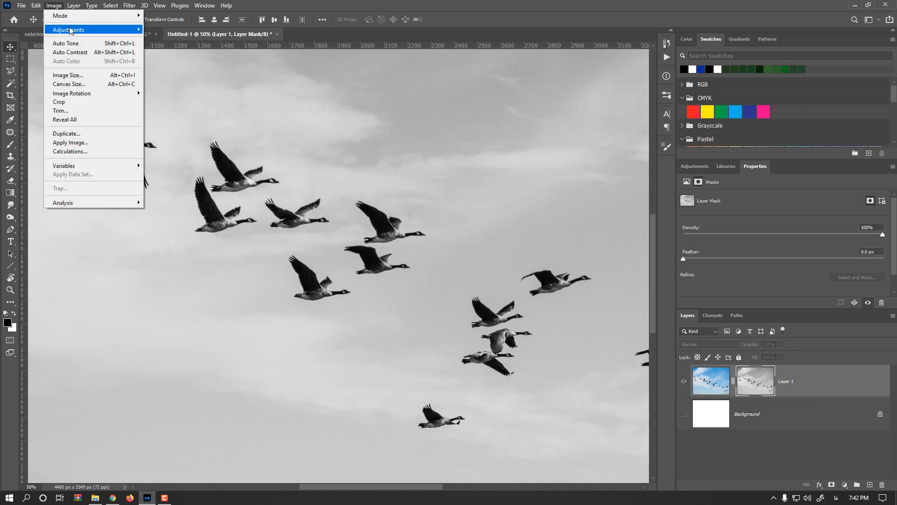
mouse_move(83, 32)
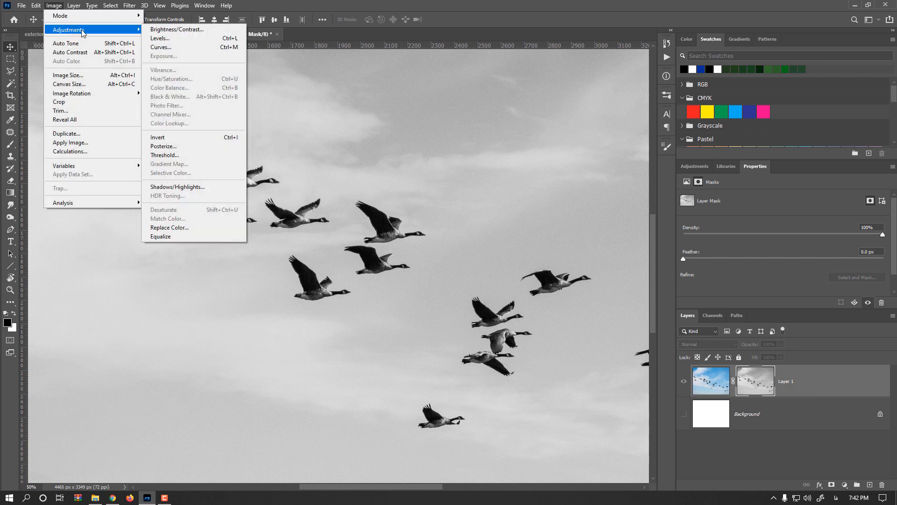
left_click(204, 138)
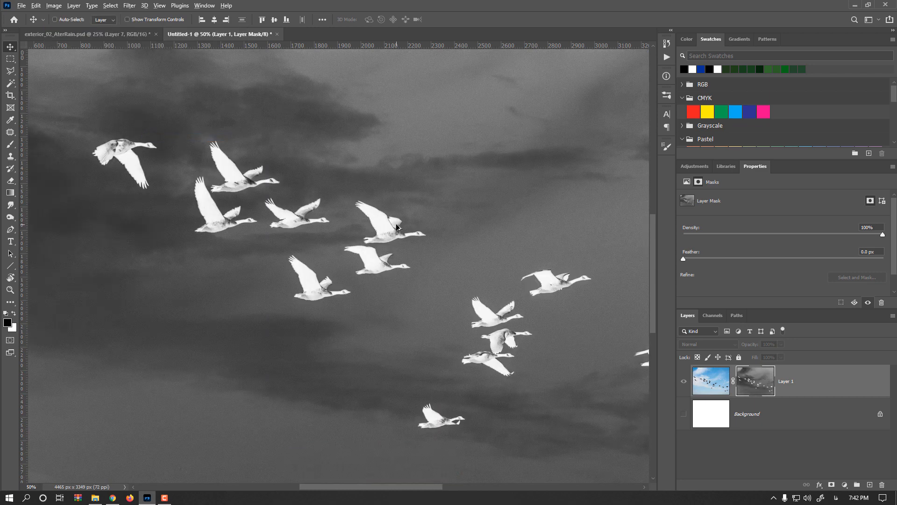
- Apply Levels to Layer 1's mask with the input white point at 151 and the input black point at 85
scroll(396, 227, "up", 2)
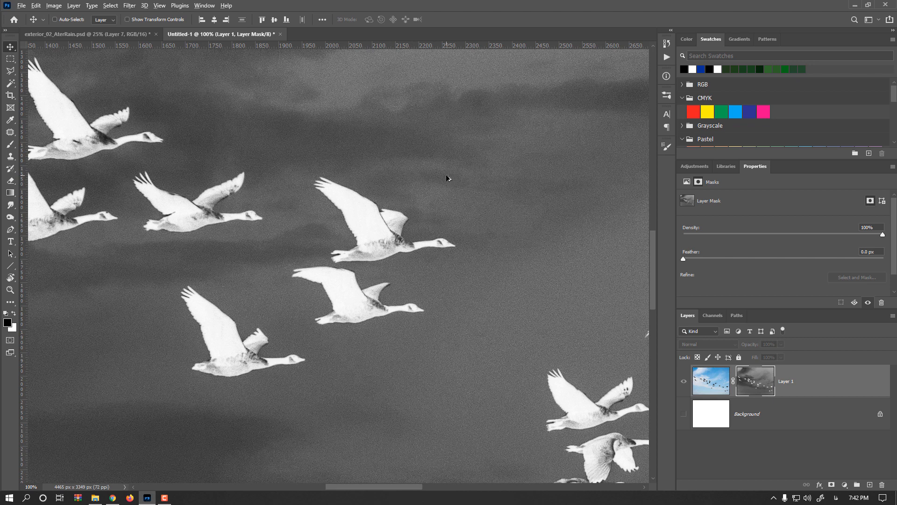
scroll(447, 178, "down", 1)
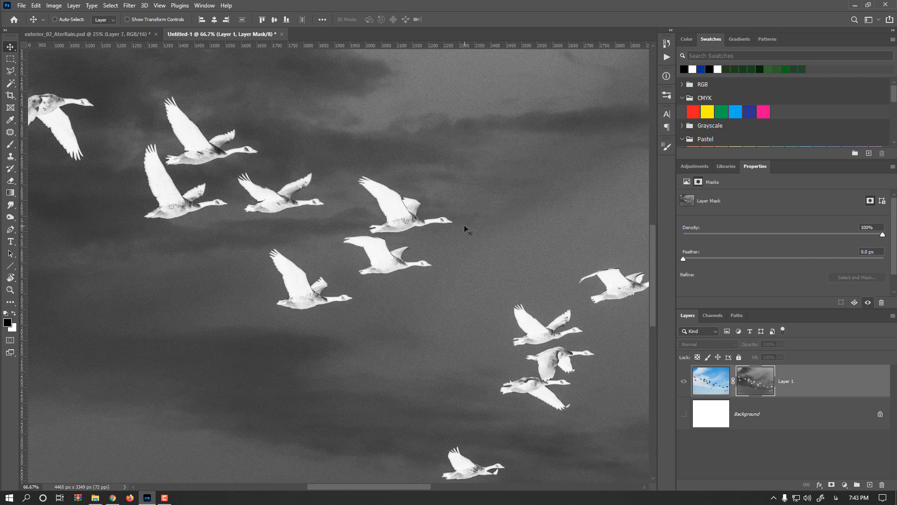
left_click(54, 5)
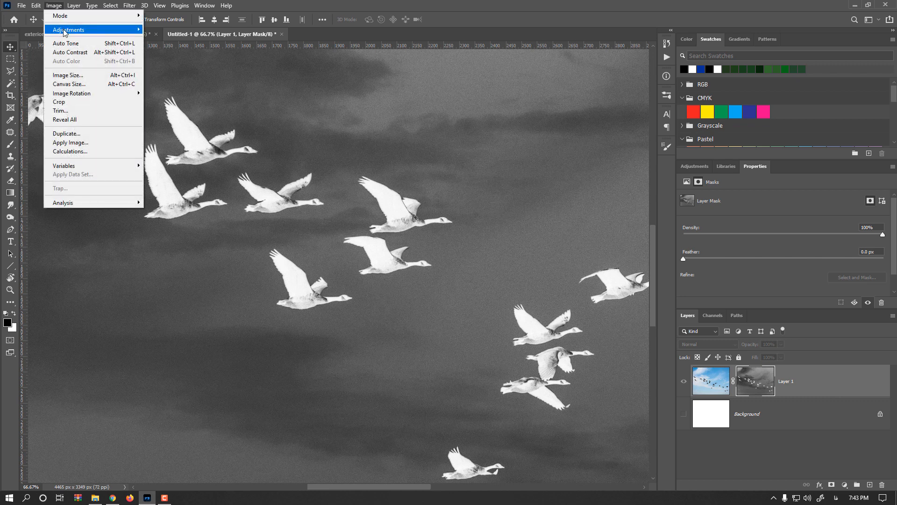
mouse_move(105, 29)
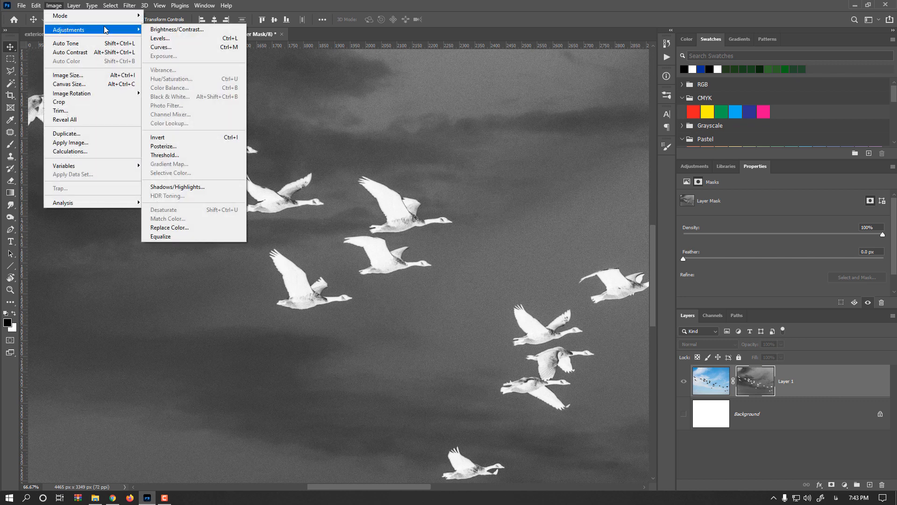
left_click(187, 38)
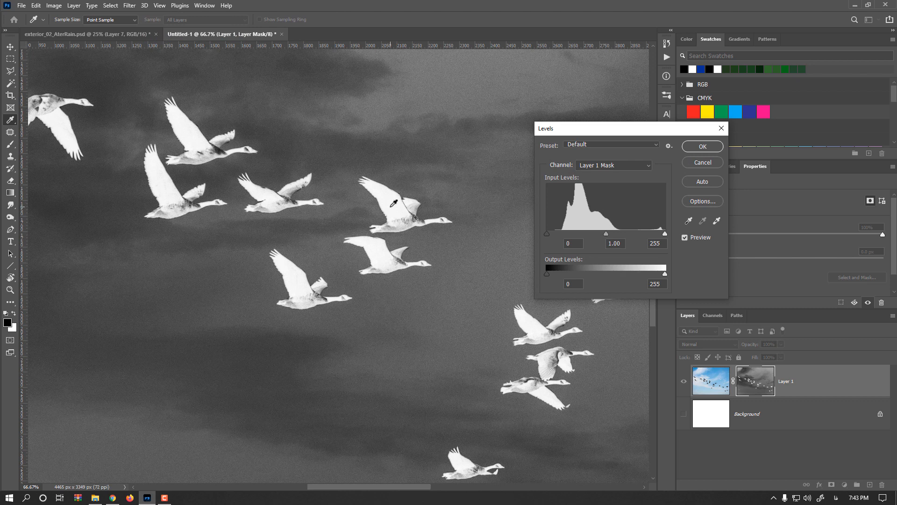
left_click_drag(666, 233, 617, 234)
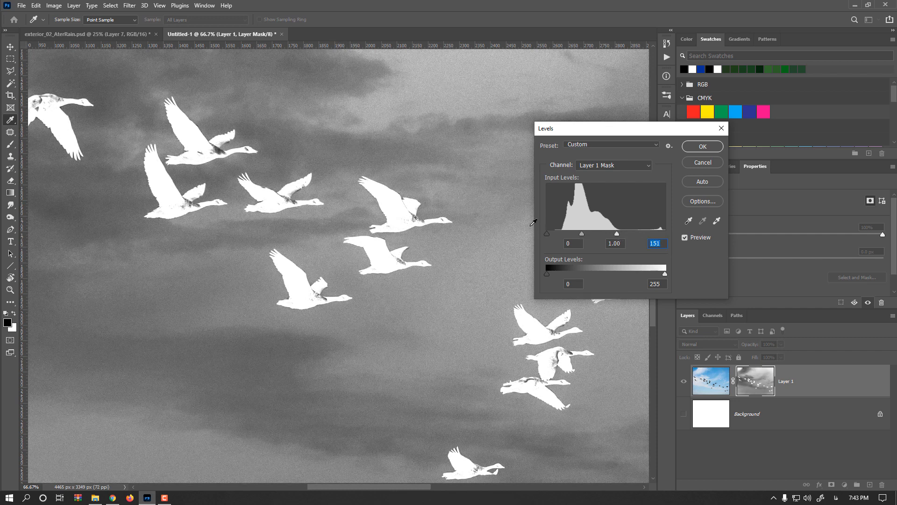
left_click_drag(547, 234, 588, 233)
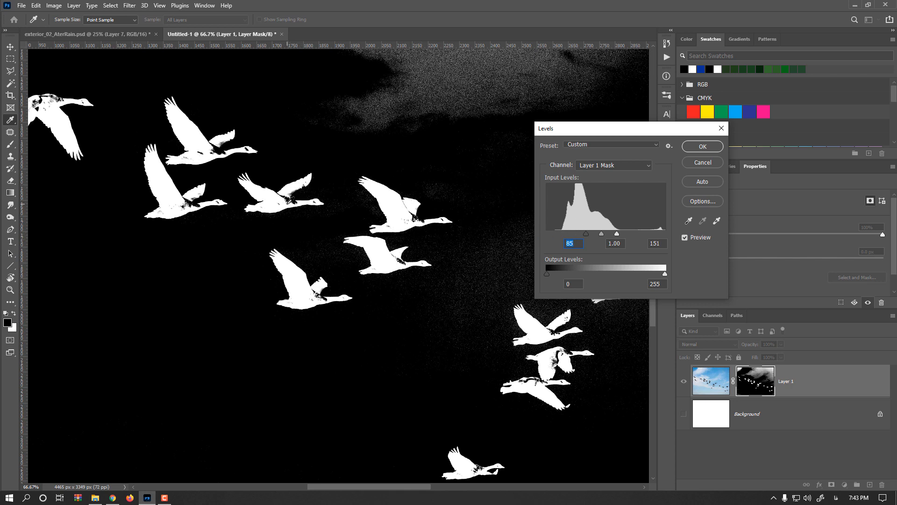
left_click(703, 146)
- Exit the mask-only view to display Layer 1 with its adjusted mask applied
scroll(793, 288, "down", 1)
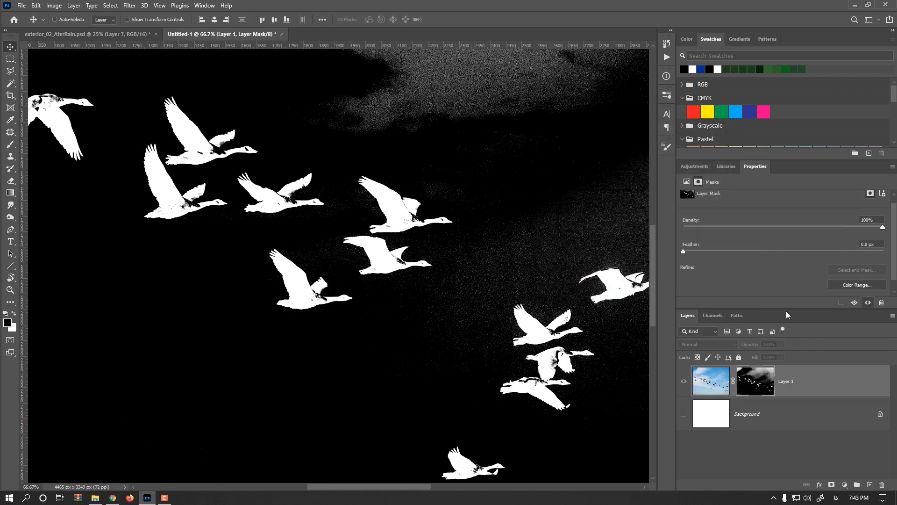
scroll(862, 273, "up", 1)
left_click(755, 381, "alt")
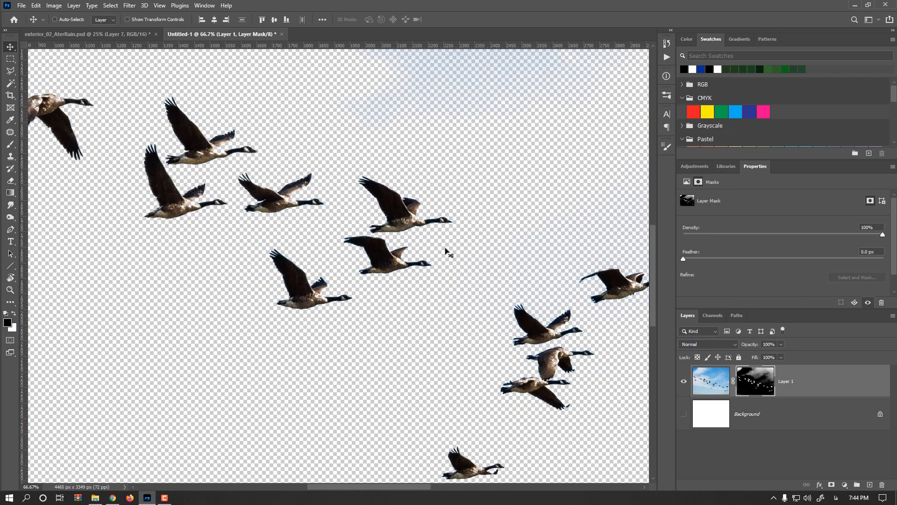
- Undo the Levels adjustment and tone inversion on Layer 1's mask and the hiding of the Background layer
scroll(411, 218, "up", 2)
scroll(411, 219, "up", 1)
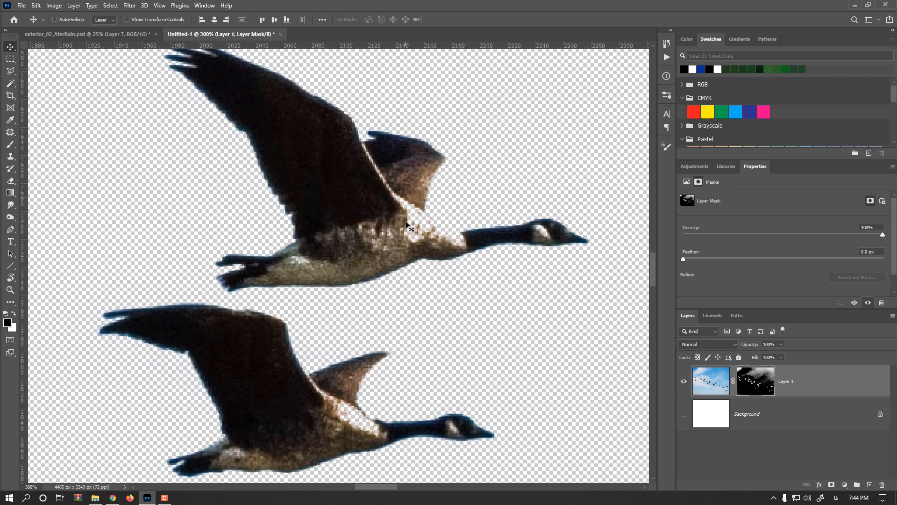
key("ctrl+i")
scroll(401, 221, "down", 5)
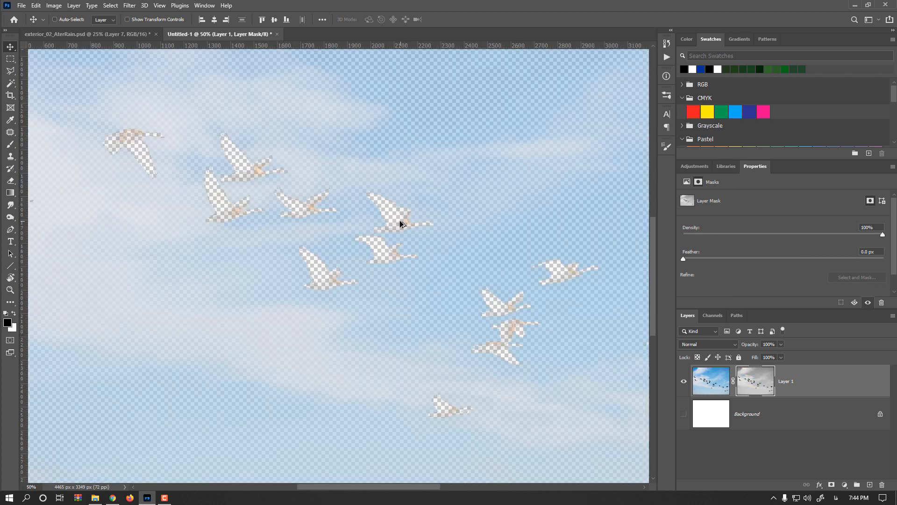
key("ctrl+z")
- Delete Layer 1's mask without applying it and clear the remaining selection around the canvas
left_click_drag(772, 383, 878, 483)
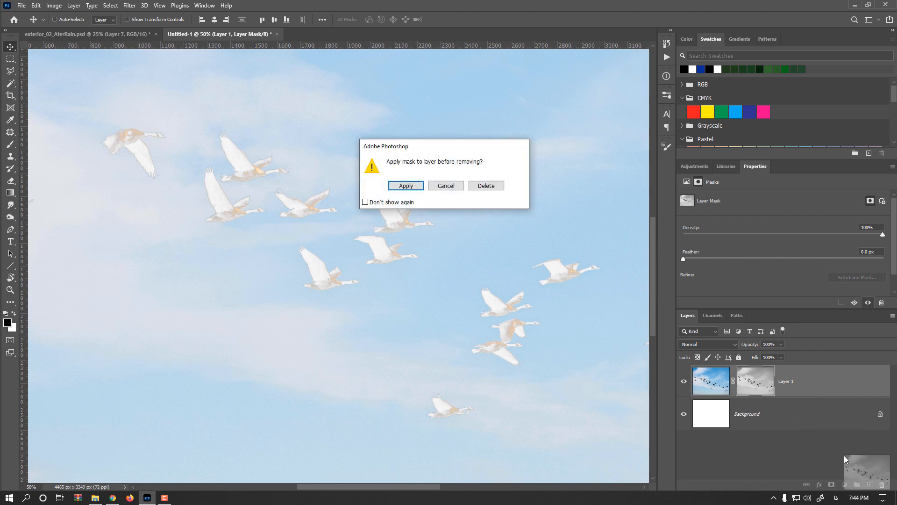
left_click(484, 187)
scroll(367, 303, "down", 2)
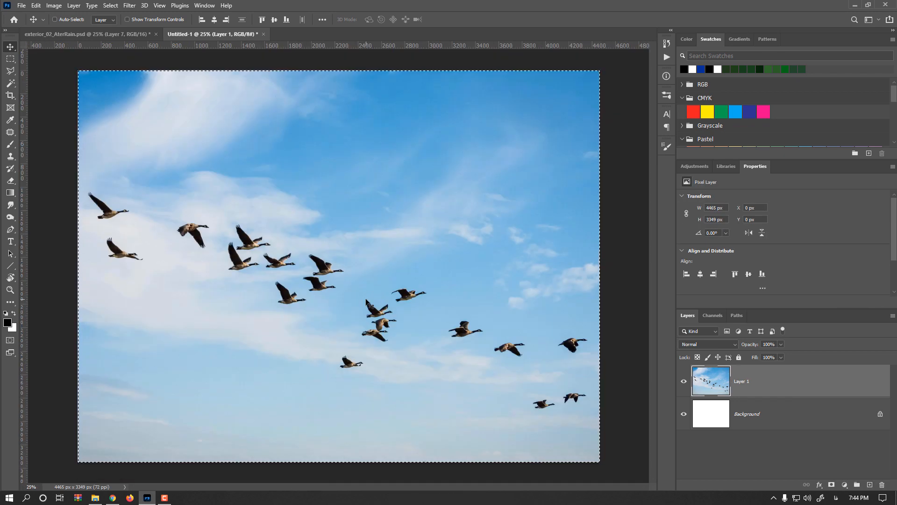
key("ctrl+d")
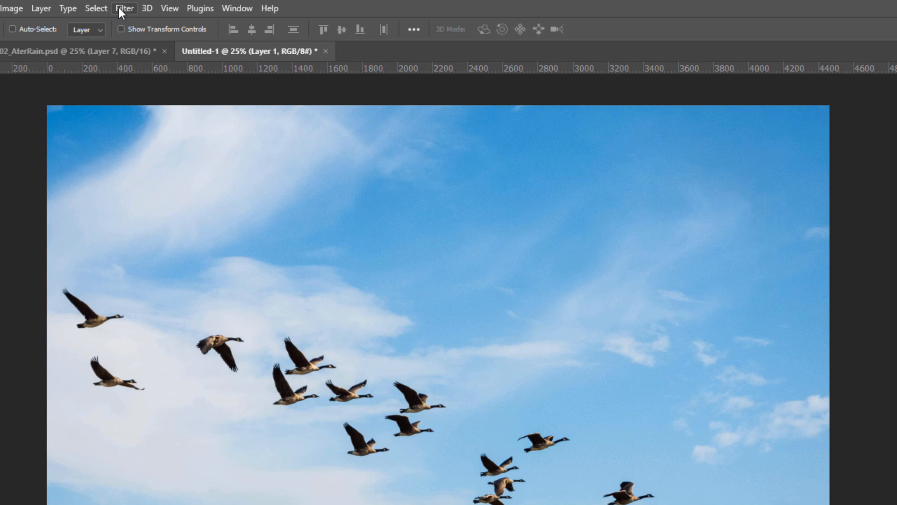
- Select the flying geese automatically with Select Subject and check the selection outline around the two overlapping central geese
left_click(103, 8)
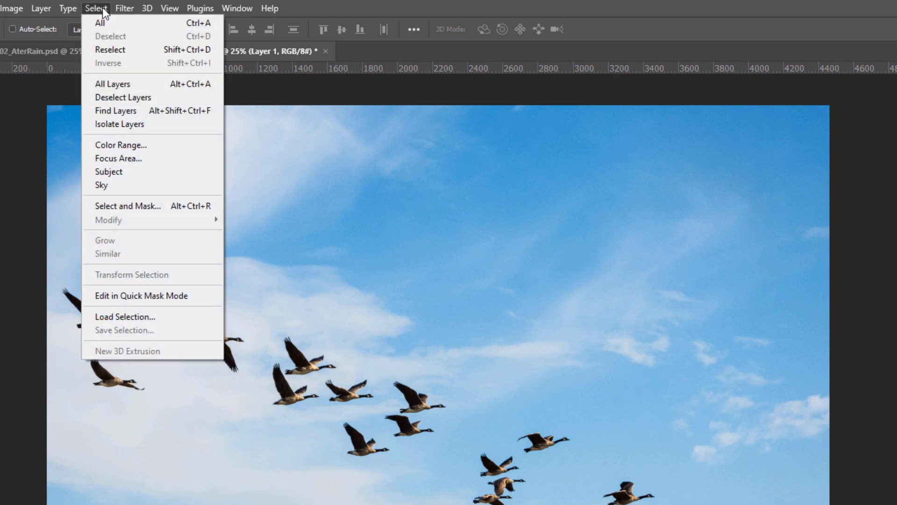
left_click(132, 170)
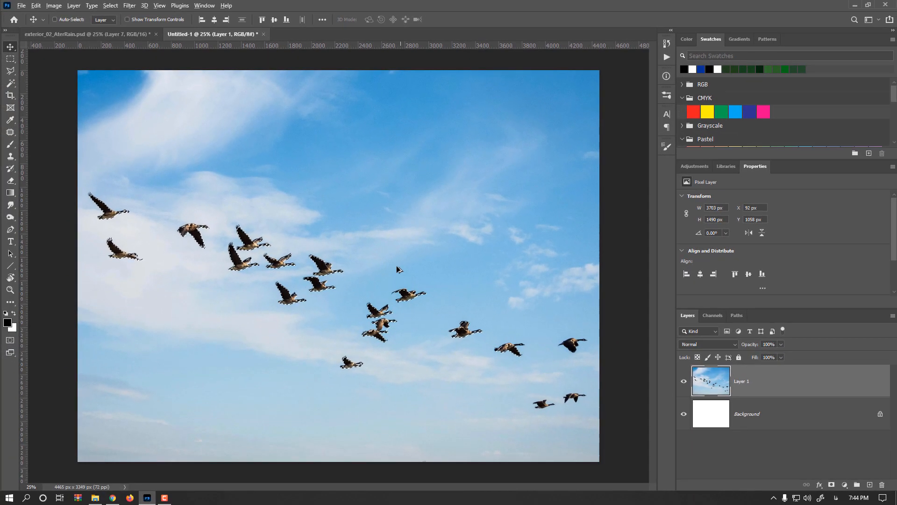
scroll(402, 402, "up", 4)
scroll(316, 244, "up", 3)
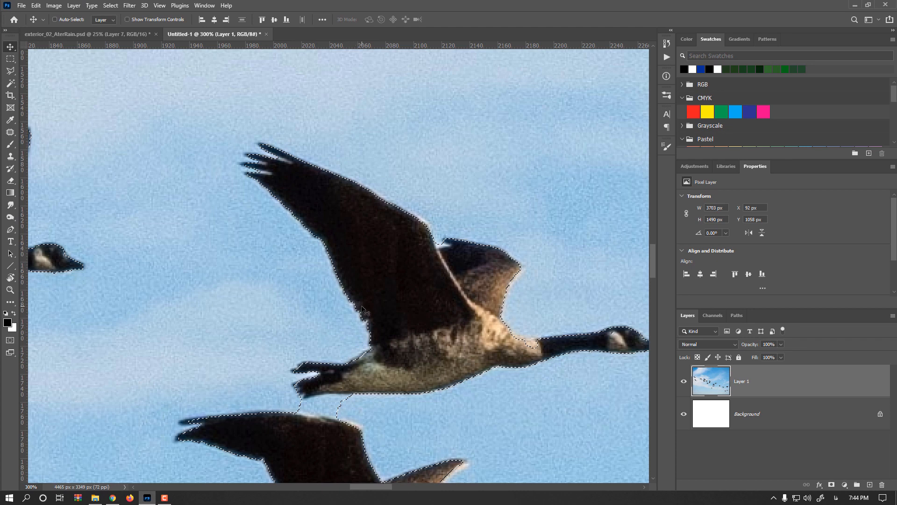
left_click_drag(334, 320, 396, 173)
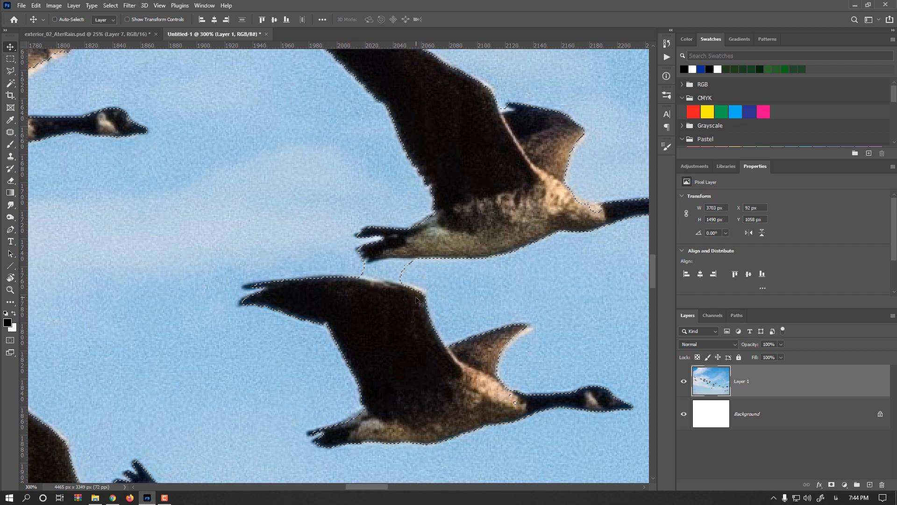
- Add a layer mask to Layer 1 from the geese selection and open the mask in Select and Mask
left_click(832, 485)
scroll(447, 298, "down", 4)
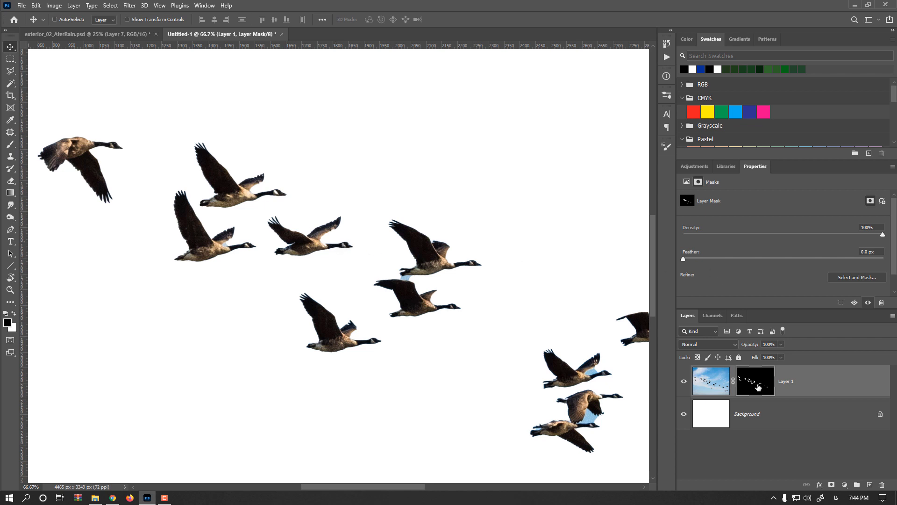
left_click(843, 278)
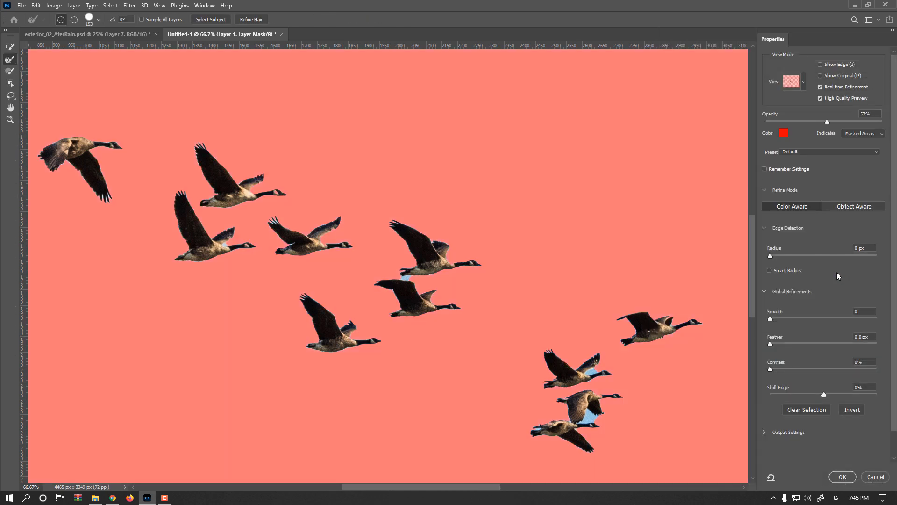
- Remove the leftover sky between the central goose's tail and the wing below it with the Refine Edge Brush and Brush tools
scroll(392, 265, "up", 5)
left_click_drag(408, 246, 322, 251)
mouse_move(458, 325)
left_mouse_down()
mouse_move(406, 324)
mouse_move(481, 325)
mouse_move(408, 327)
mouse_move(474, 325)
mouse_move(412, 323)
mouse_move(455, 327)
left_mouse_up()
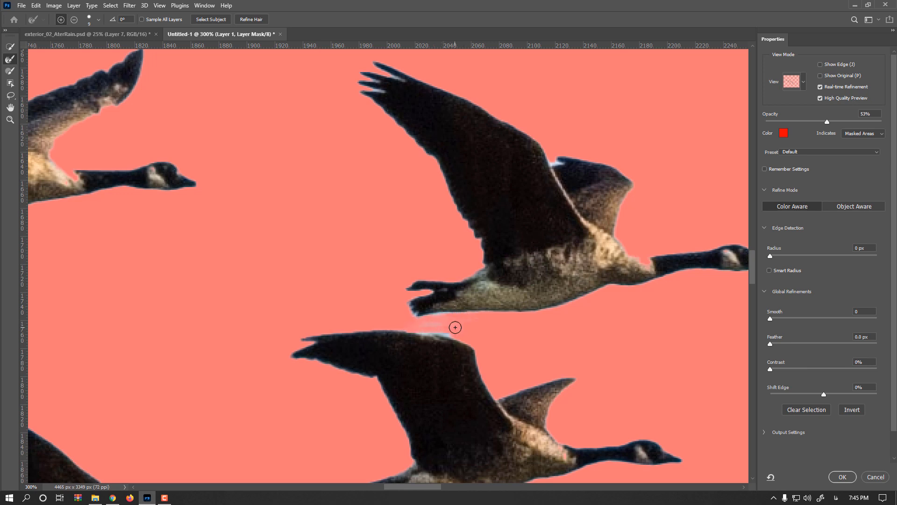
left_click(10, 47)
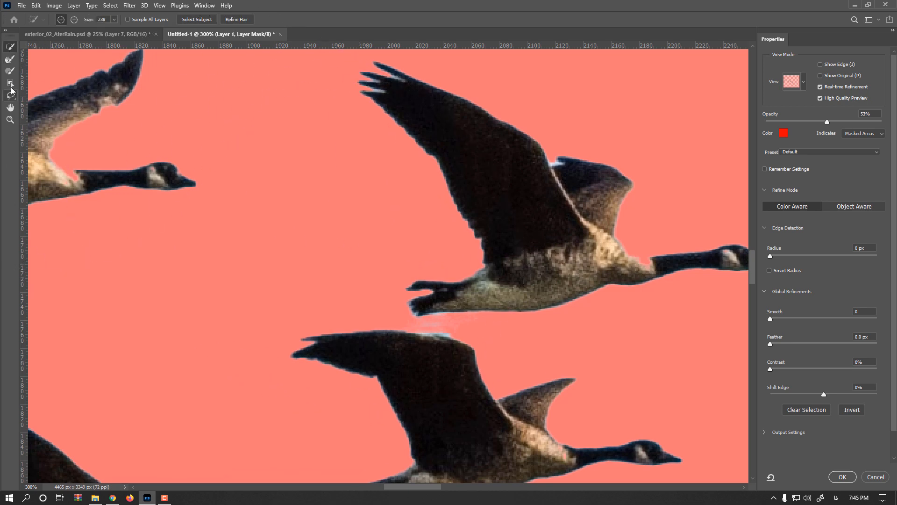
left_click(10, 70)
mouse_move(458, 325)
left_mouse_down()
mouse_move(418, 324)
mouse_move(485, 335)
left_mouse_up()
left_click(12, 63)
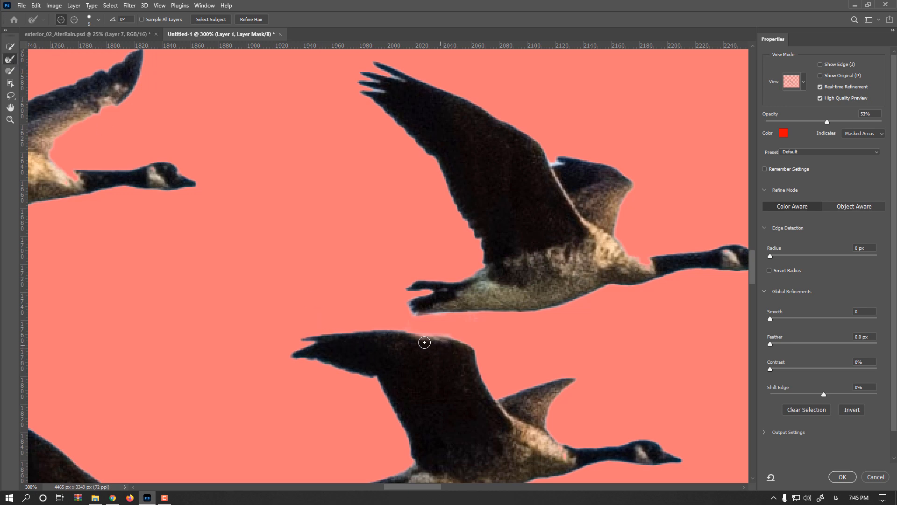
key("alt")
scroll(428, 319, "down", 4)
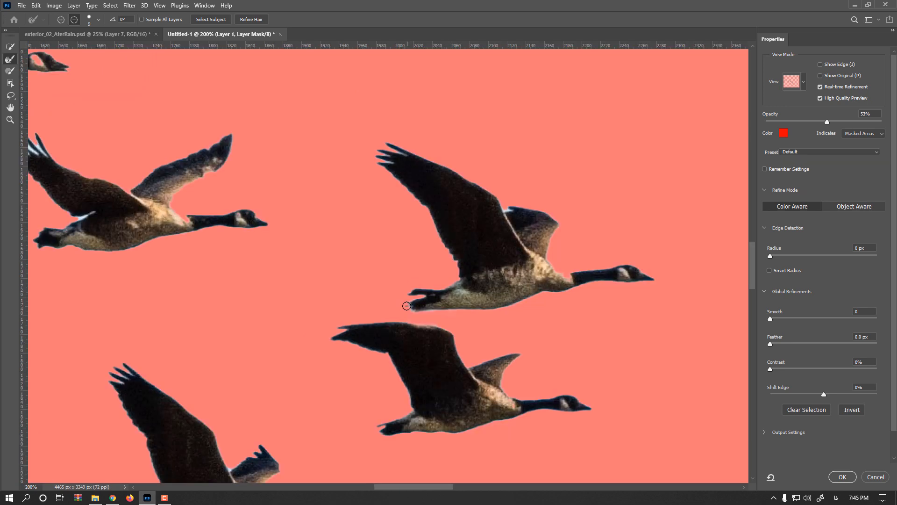
- Subtract the blue sky patch between the lower two geese of the stacked trio with the Quick Selection tool
left_click_drag(448, 332, 277, 179)
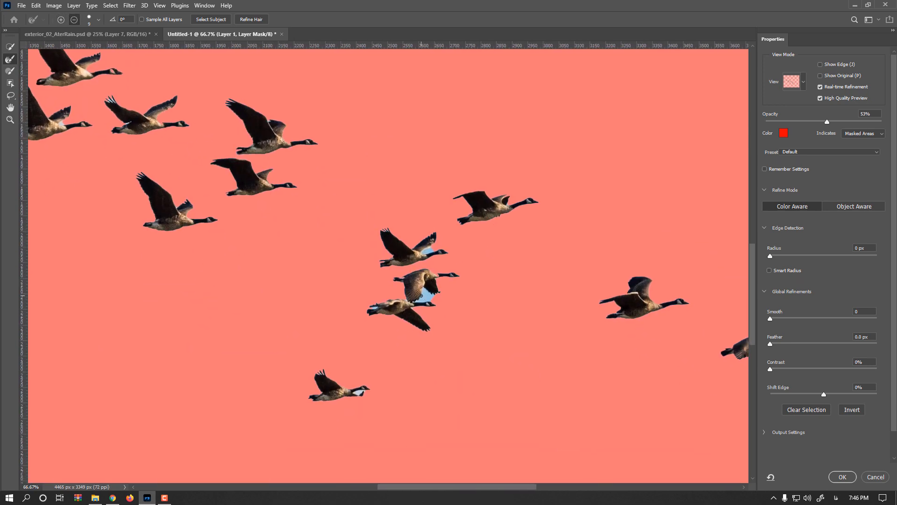
scroll(424, 299, "up", 4)
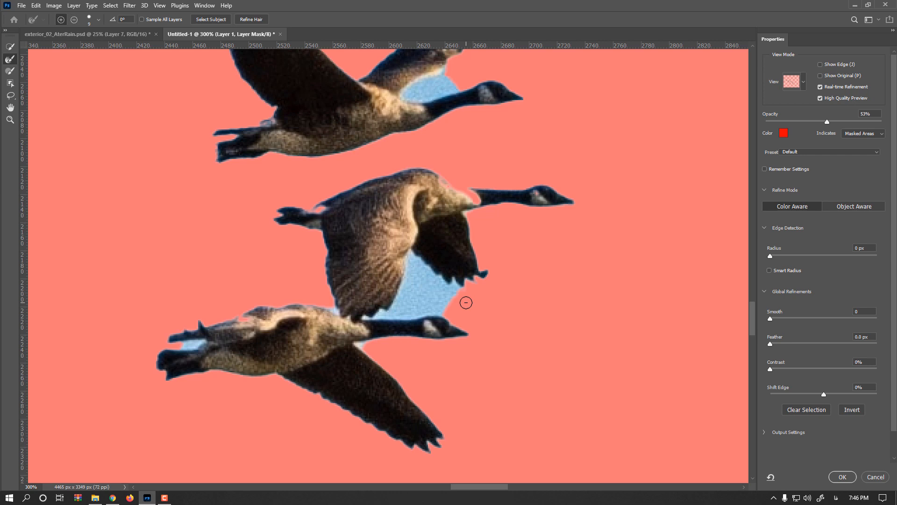
mouse_move(417, 272)
left_mouse_down()
mouse_move(426, 302)
mouse_move(411, 304)
mouse_move(447, 305)
mouse_move(415, 309)
left_mouse_up()
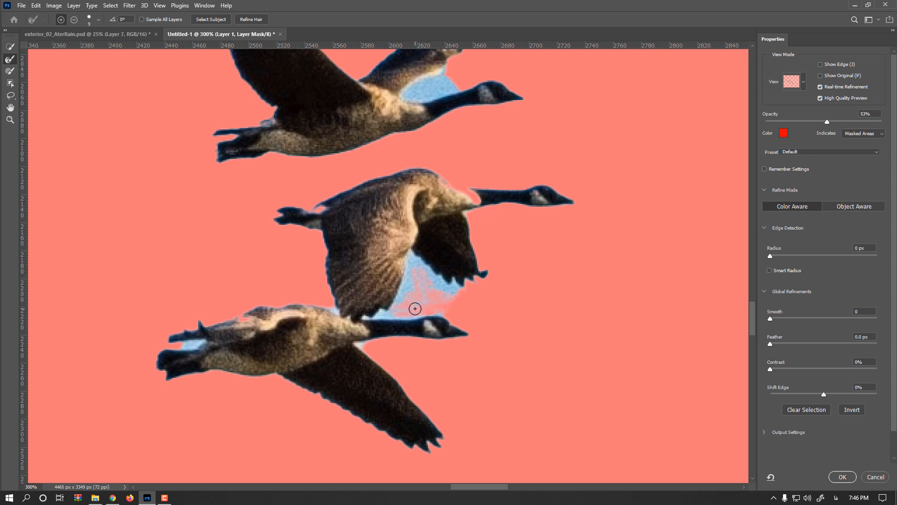
left_click(10, 47)
mouse_move(415, 281)
left_mouse_down()
mouse_move(345, 298)
mouse_move(285, 298)
mouse_move(422, 292)
mouse_move(461, 304)
mouse_move(445, 296)
left_mouse_up()
key("ctrl+z")
mouse_move(474, 324)
left_mouse_down()
mouse_move(468, 330)
mouse_move(443, 303)
left_mouse_up()
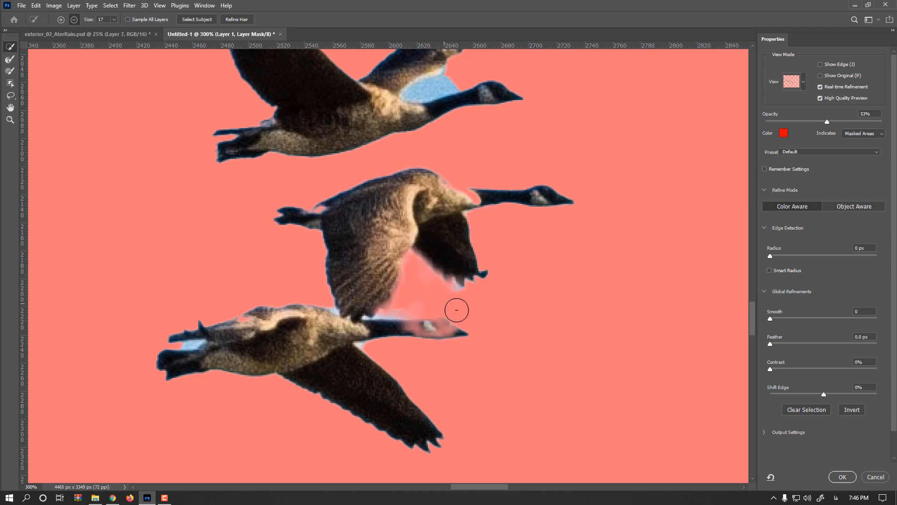
- Restore the head and neck of the trio's lowest goose in the selection and trim the sky around them
key("ctrl+z")
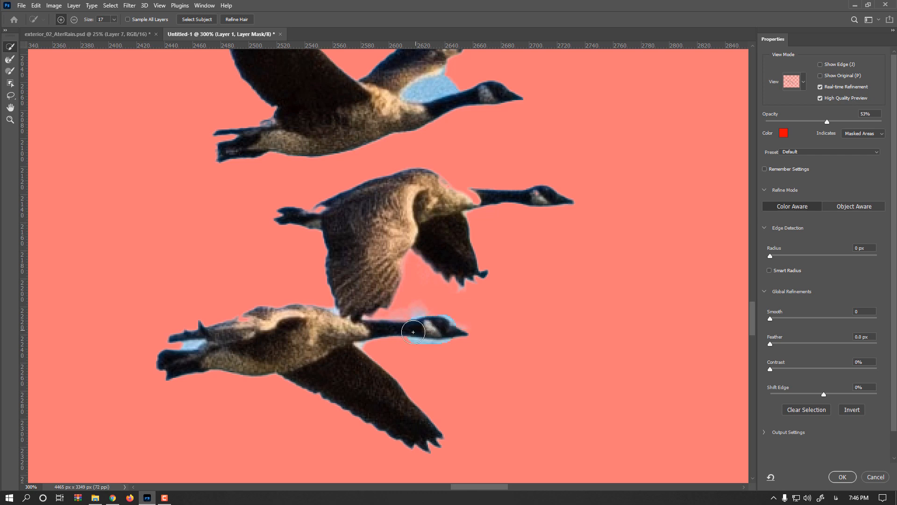
mouse_move(422, 353)
left_mouse_down()
mouse_move(494, 360)
mouse_move(488, 337)
mouse_move(433, 330)
left_mouse_up()
left_click(433, 328)
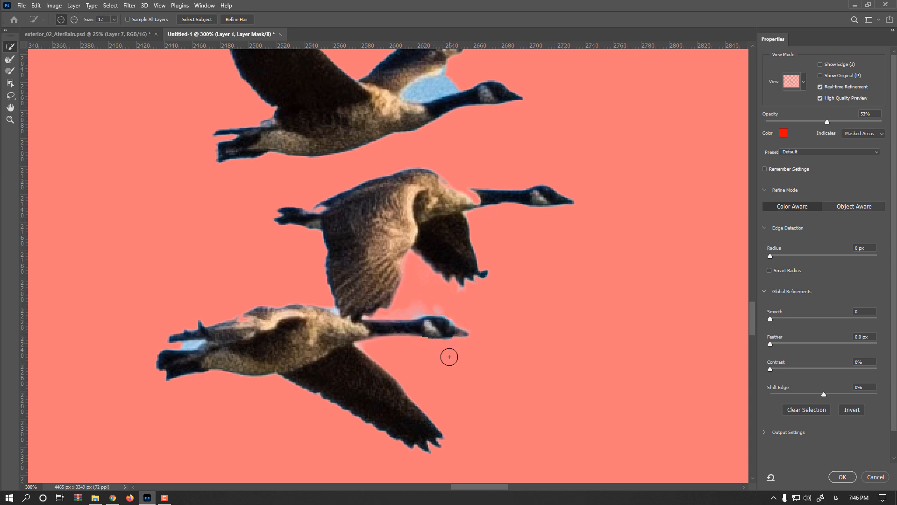
- Examine the edges of the other geese in the flock for leftover sky and missing parts
scroll(433, 229, "down", 2)
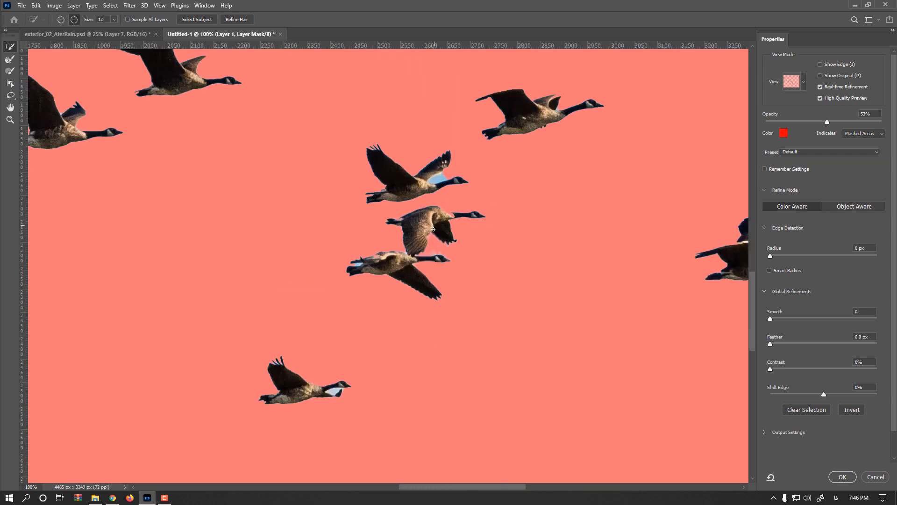
scroll(434, 229, "down", 1)
left_click_drag(268, 176, 433, 322)
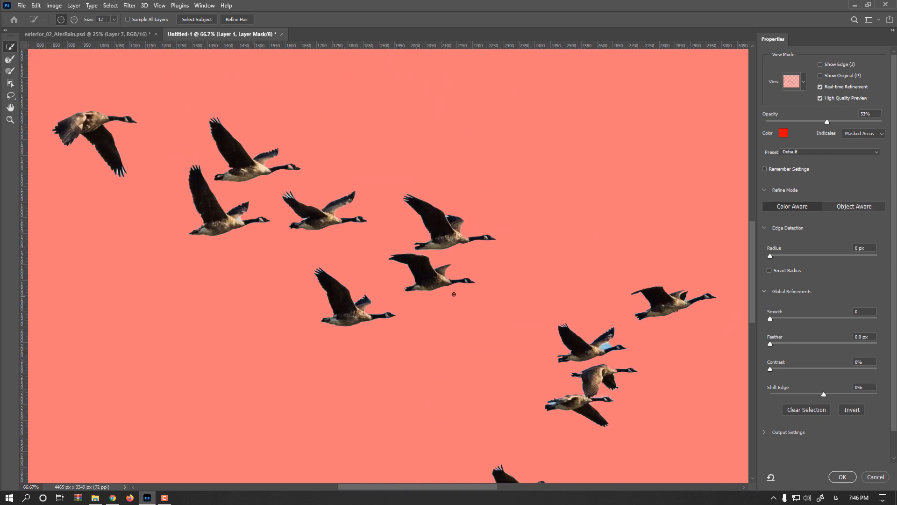
scroll(454, 294, "up", 1)
left_click_drag(362, 236, 441, 299)
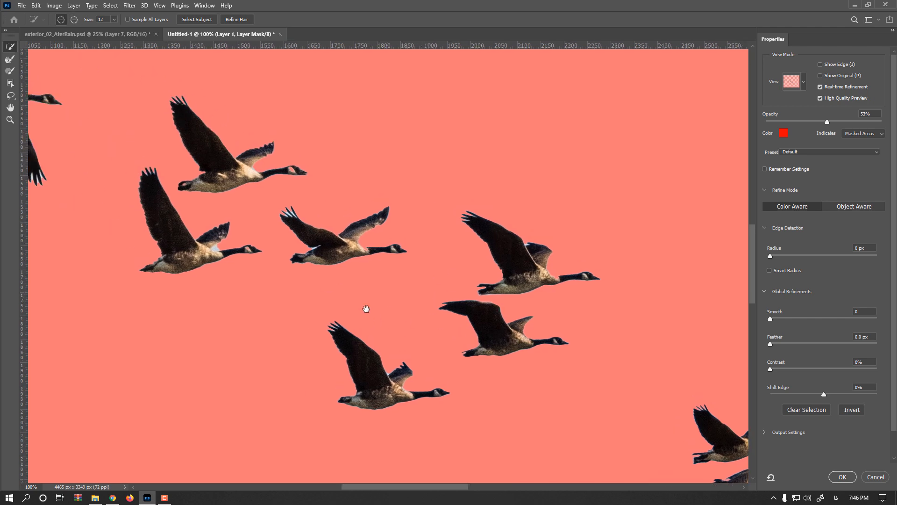
left_click_drag(366, 309, 433, 239)
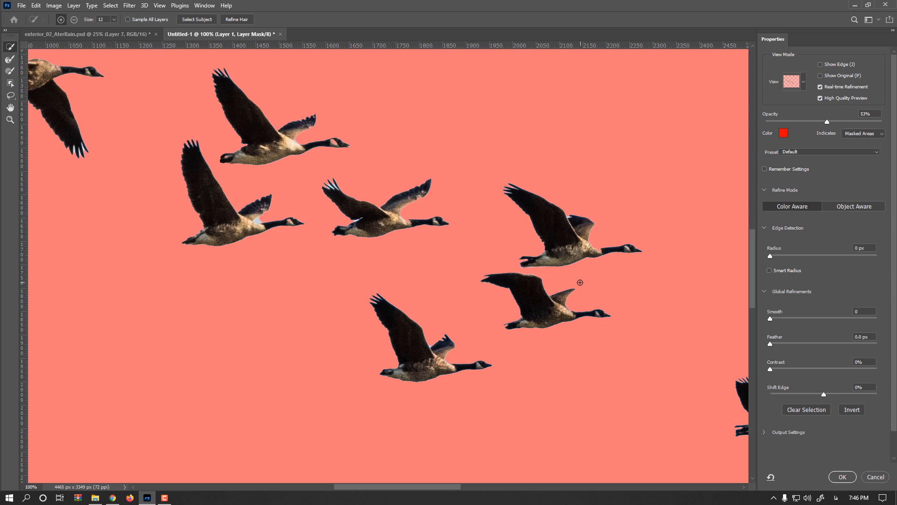
scroll(603, 253, "up", 4)
left_click_drag(584, 237, 539, 240)
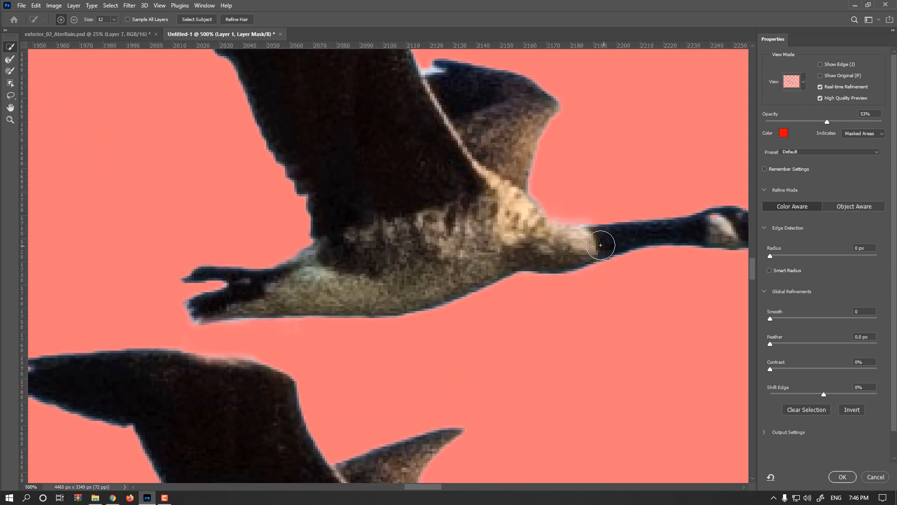
scroll(596, 236, "down", 3)
- Subtract the pale sky patch between the left goose's rear wing and neck, reducing the Quick Selection brush size to 5
left_click_drag(480, 177, 817, 240)
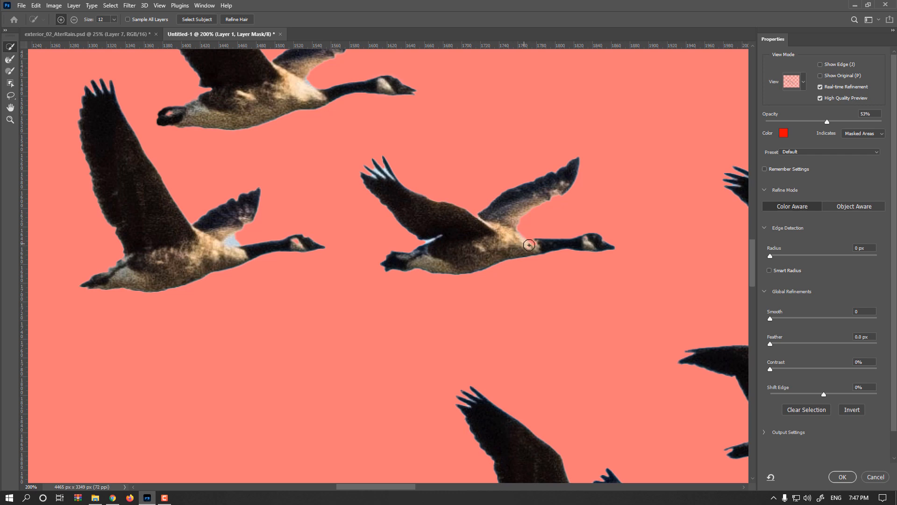
left_click_drag(356, 233, 498, 261)
key("alt")
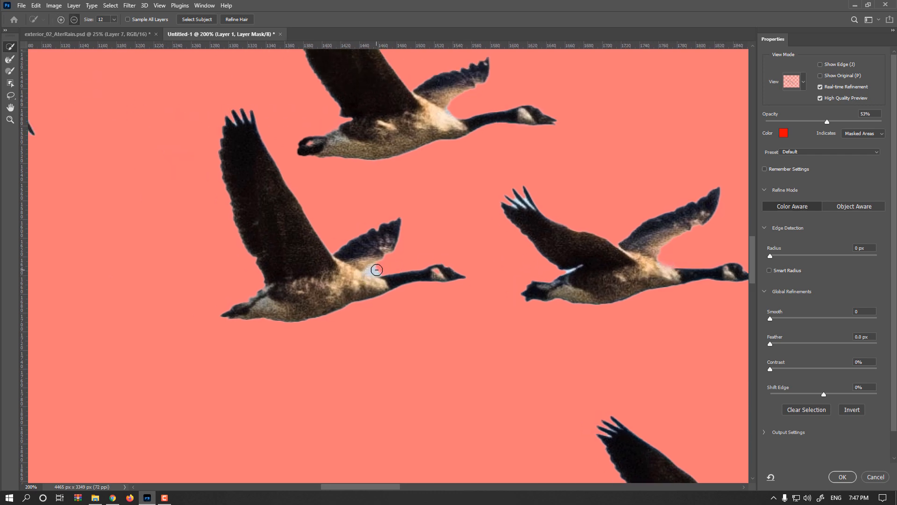
left_click_drag(377, 269, 371, 271)
scroll(375, 271, "up", 2)
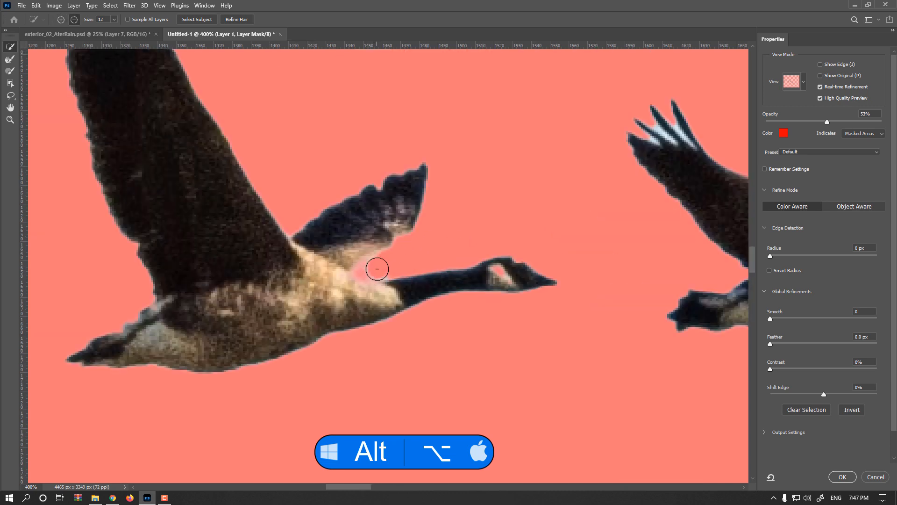
key("bracketleft")
key("bracketleft")
key("bracketleft")
key("bracketleft")
left_click_drag(386, 272, 366, 274)
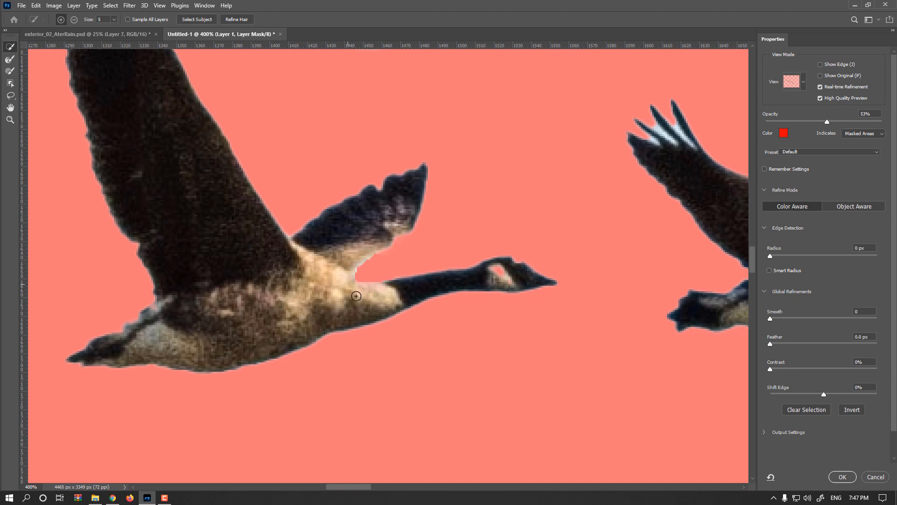
- Accept the Select and Mask refinements for Layer 1's mask
key("ctrl+1")
left_click_drag(494, 344, 433, 297)
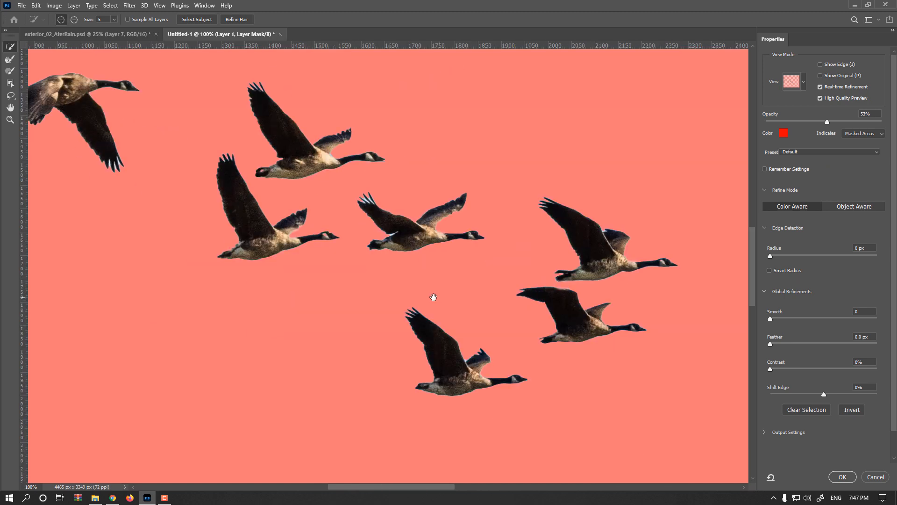
left_click(843, 474)
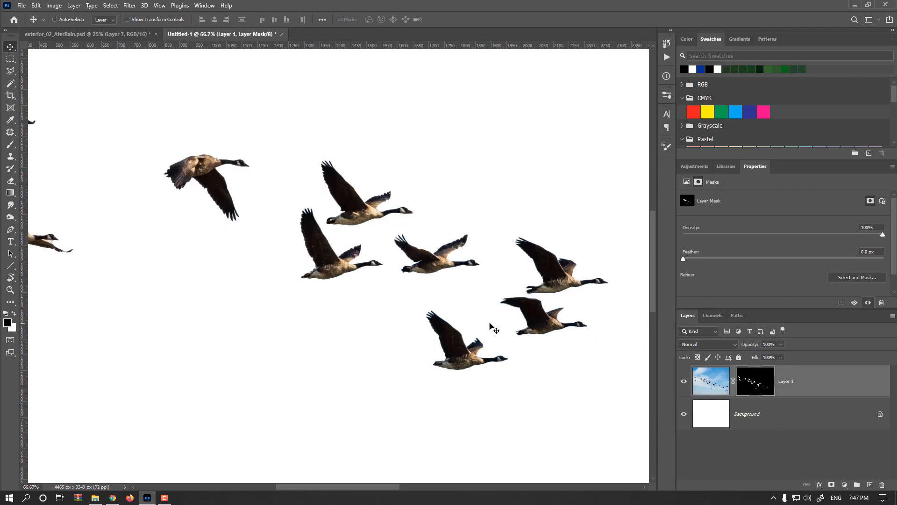
- Crop the document to a rectangular marquee around the six right-hand geese
left_click(10, 59)
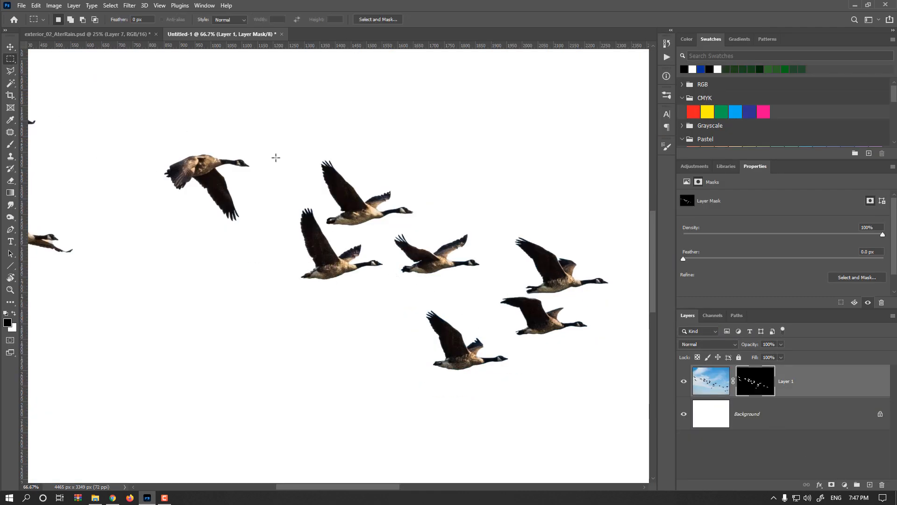
left_click_drag(271, 126, 618, 406)
key("ctrl+2")
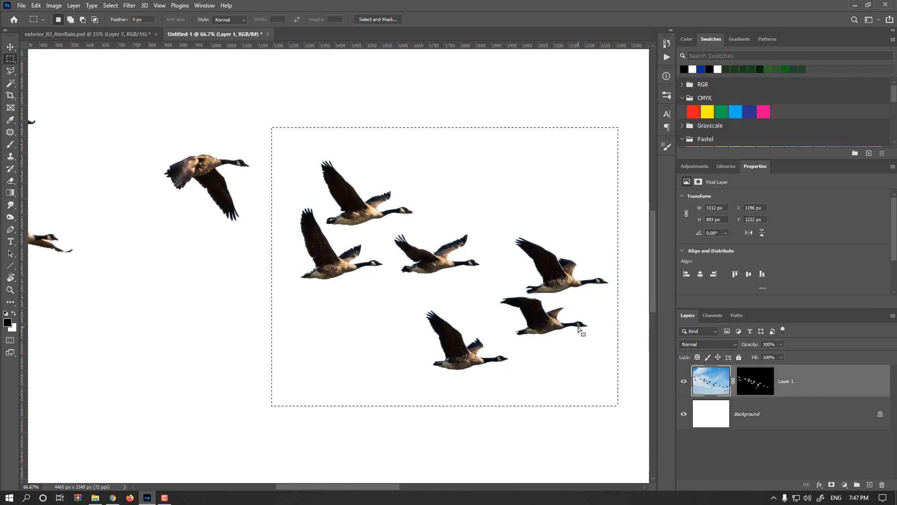
left_click(10, 95)
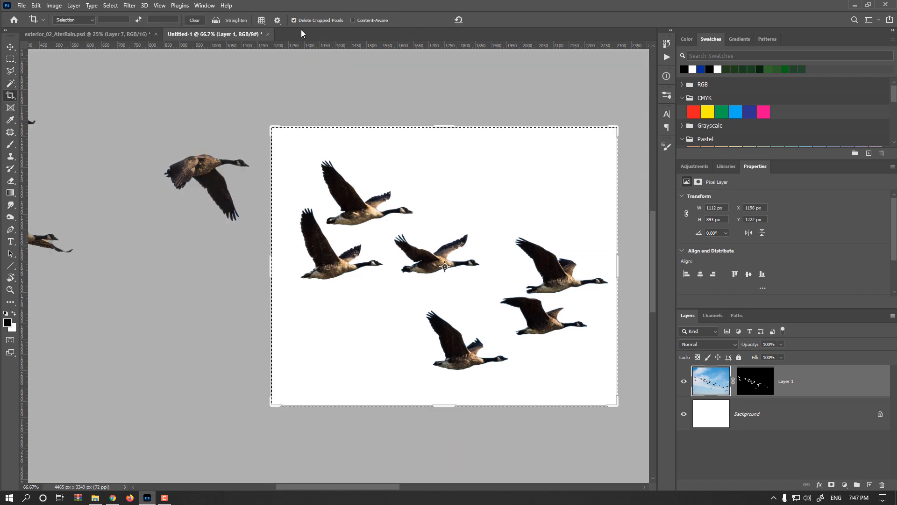
left_click(433, 210)
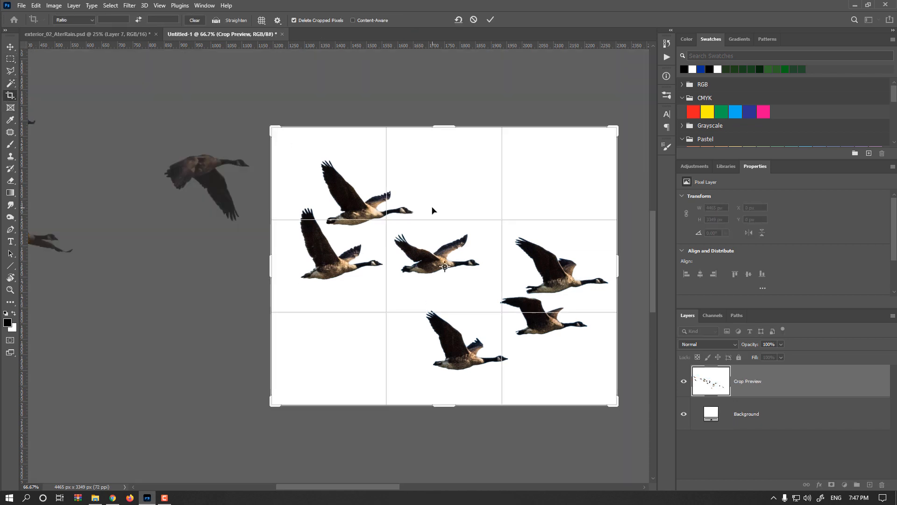
key("Return")
- Bring the masked geese layer into exterior_02_AterRain.psd, placing it over the sky beside the tree
left_click(10, 46)
left_click_drag(333, 261, 443, 222)
left_click(442, 196)
scroll(452, 230, "up", 1)
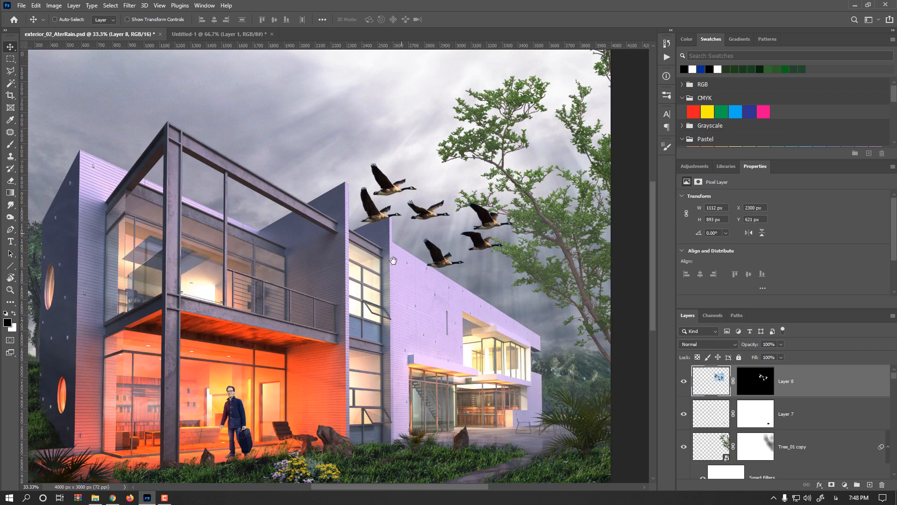
- Convert the geese layer, Layer 8, to a Smart Object
left_click_drag(393, 260, 358, 377)
right_click(816, 388)
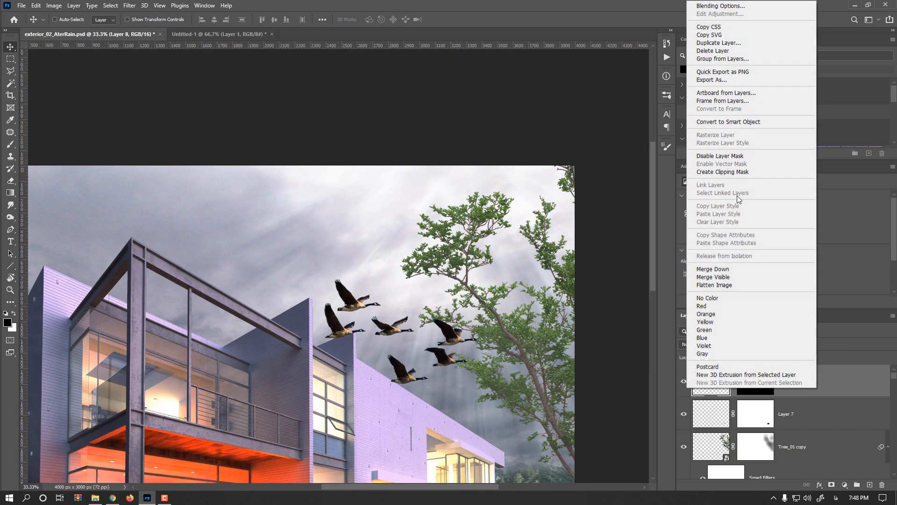
left_click(735, 125)
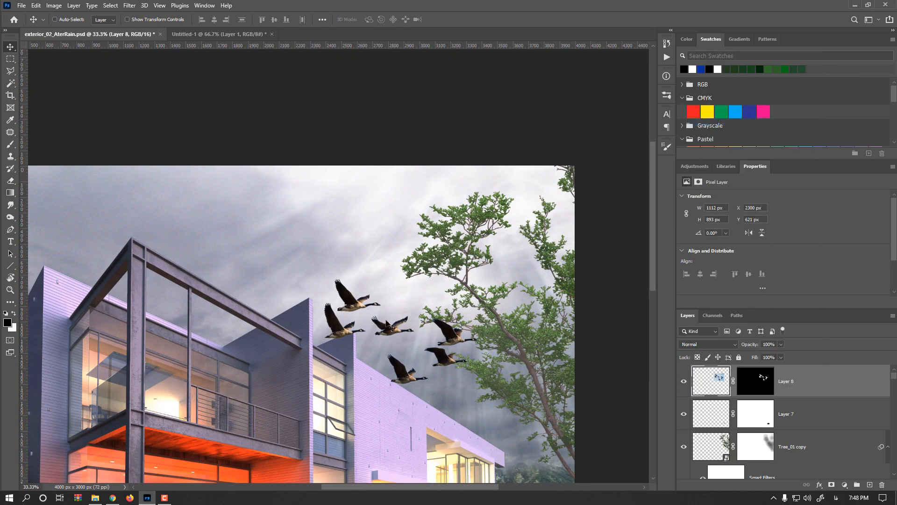
- Shift the geese up into the open sky above the house and place Layer 8 directly above 001.VRayReflection in the layer stack
left_click_drag(387, 330, 318, 213)
left_click_drag(709, 374, 733, 409)
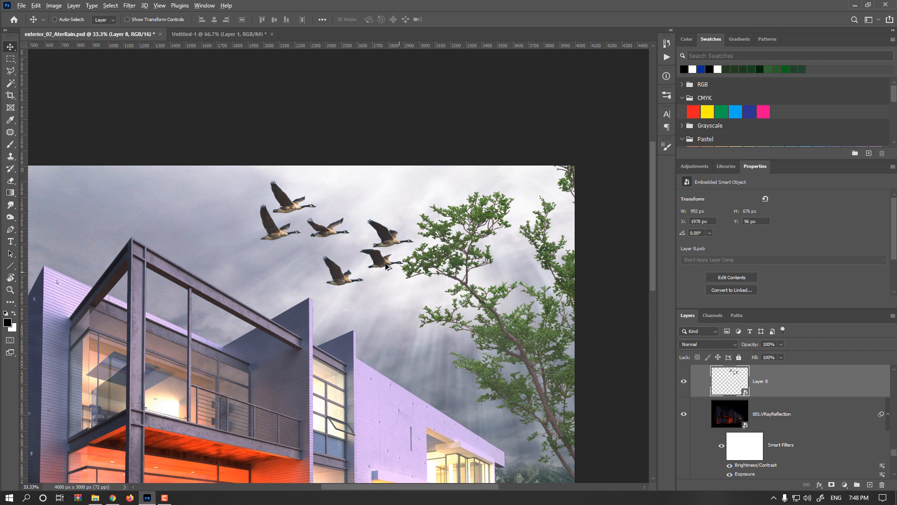
- Scale the geese down to about 313 by 213 px in the sky above the house
scroll(386, 265, "down", 1)
key("ctrl+t")
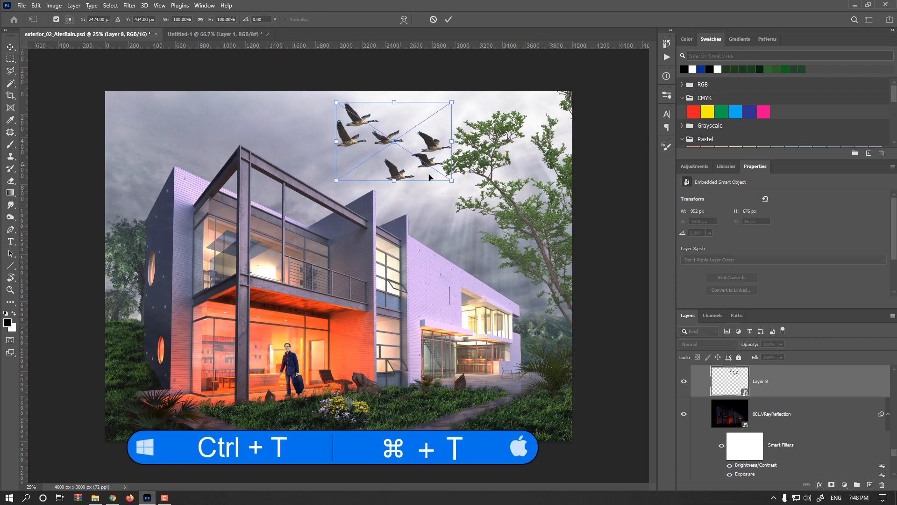
left_click_drag(451, 181, 390, 141)
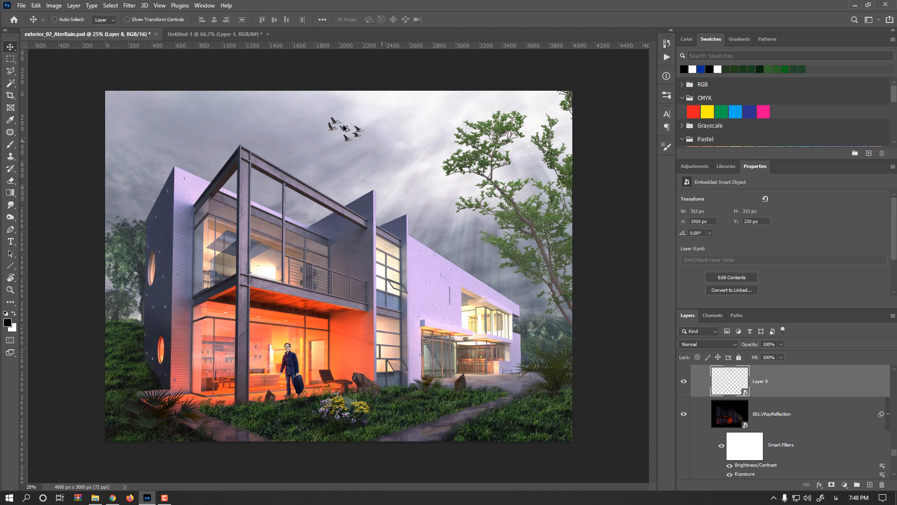
- Apply Hue/Saturation to the geese with Saturation -9 and Lightness +14
scroll(344, 128, "up", 4)
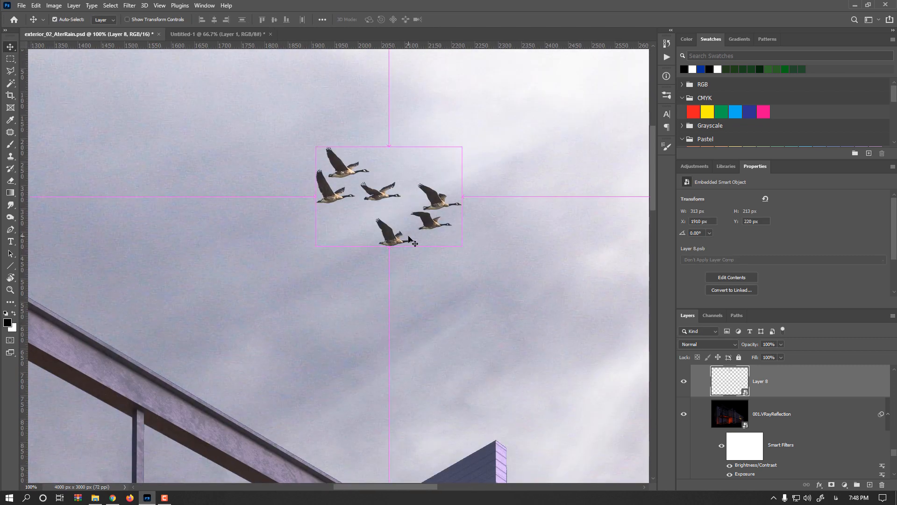
key("ctrl+u")
left_click_drag(473, 101, 645, 94)
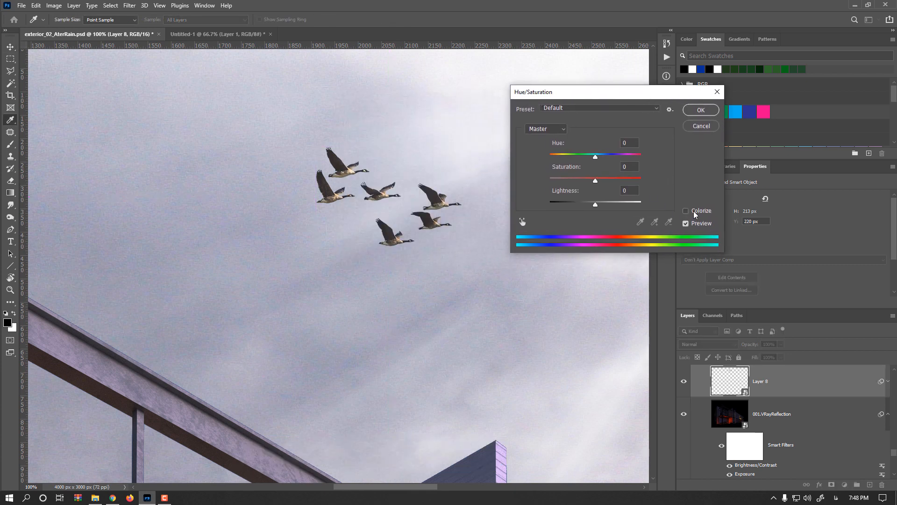
left_click_drag(595, 182, 595, 183)
left_click_drag(602, 204, 603, 205)
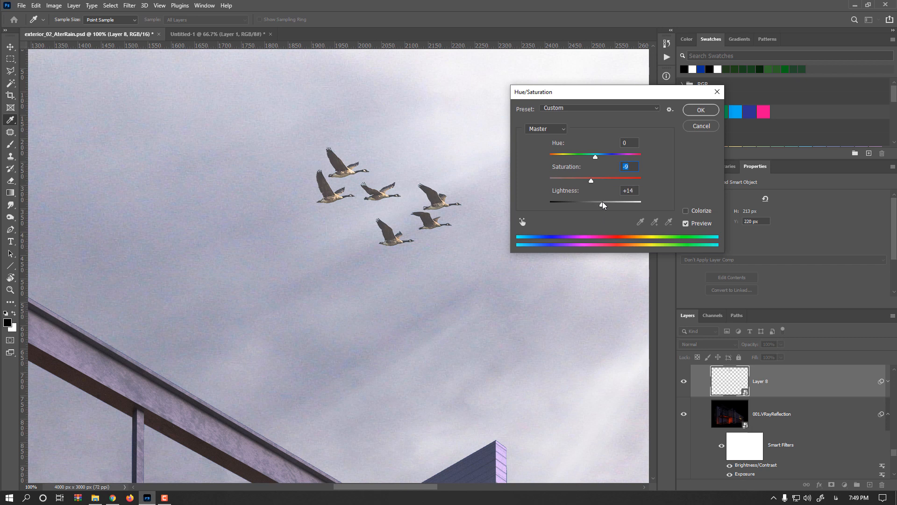
left_click(700, 108)
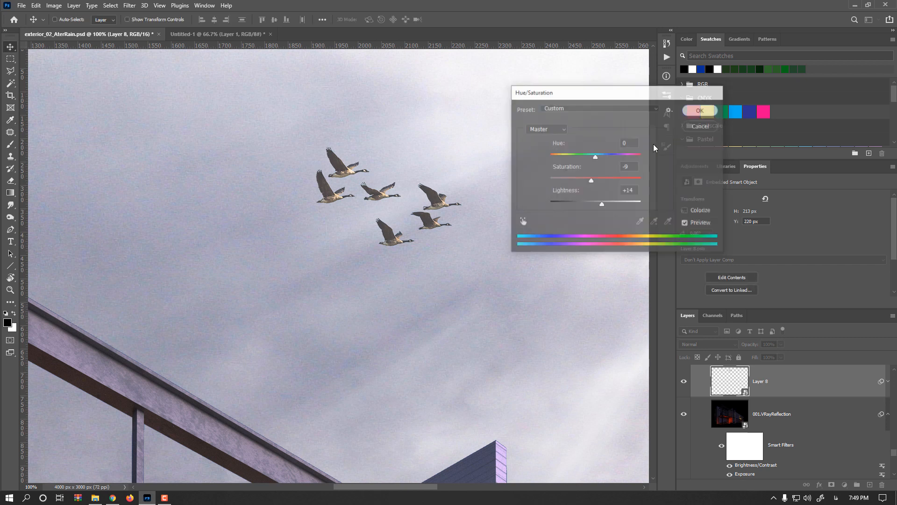
- Start a Color Balance on the geese with midtones at -6, 0, +5 and shadows at -10, 0, +7
key("ctrl+b")
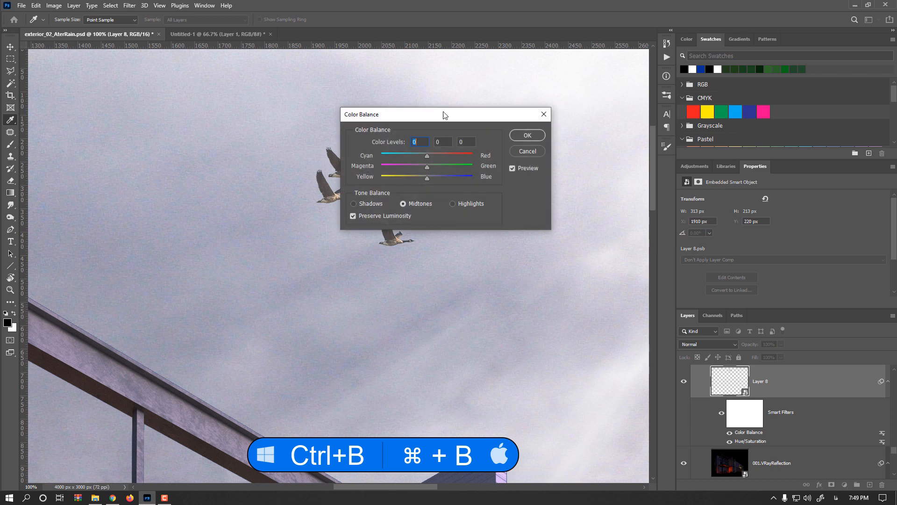
left_click_drag(440, 115, 565, 111)
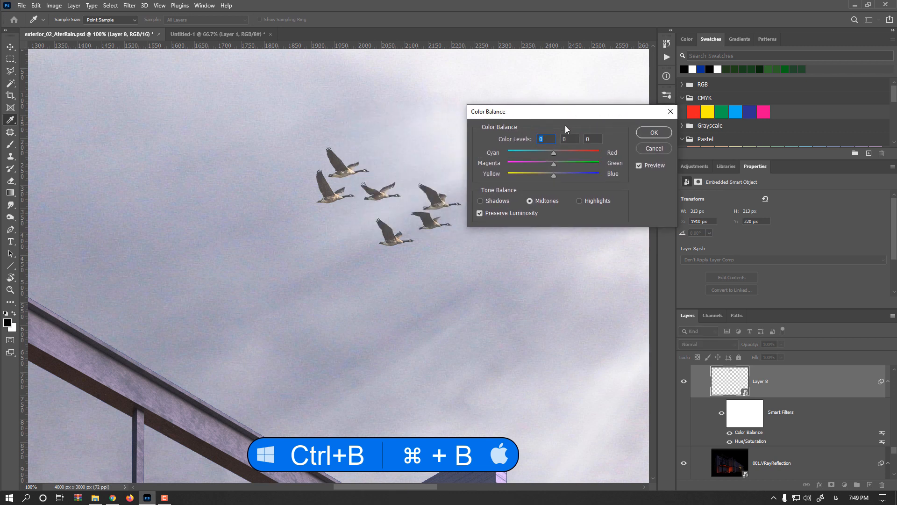
left_click(556, 174)
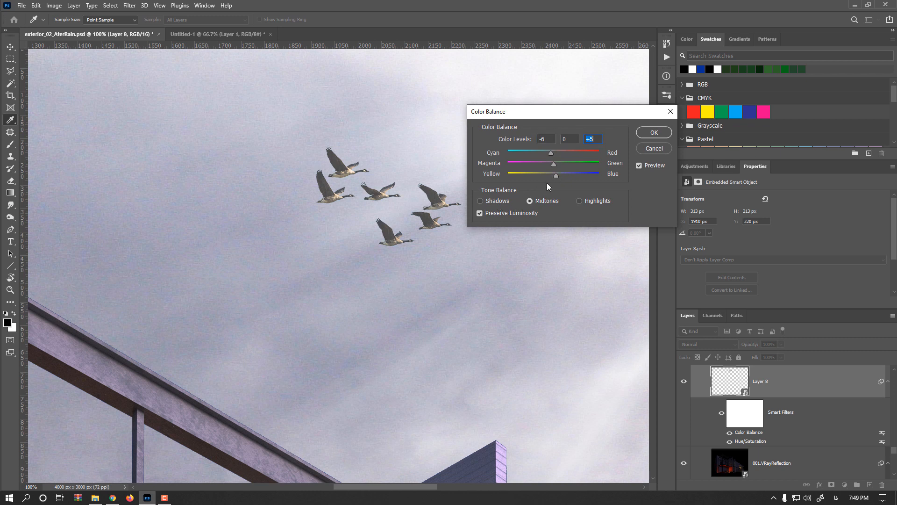
left_click(557, 175)
left_click(557, 175)
left_click(549, 152)
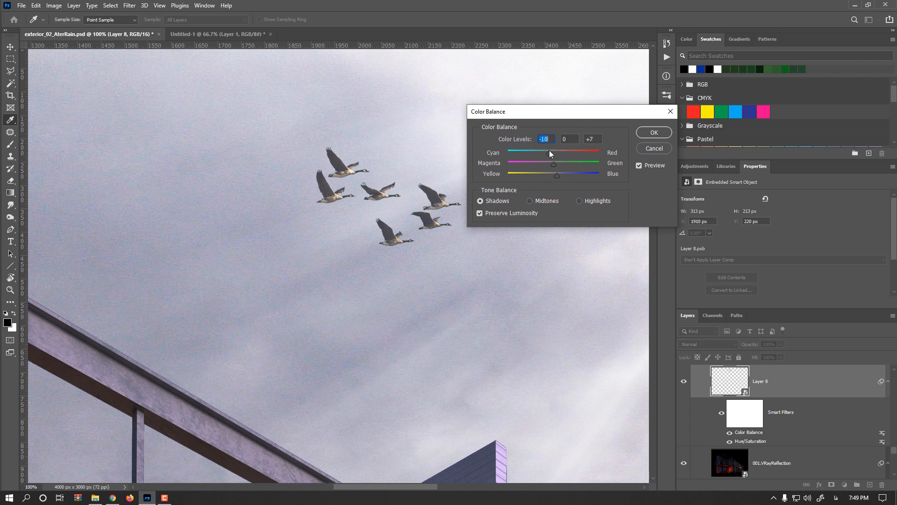
- Shift the Color Balance highlights toward cyan and blue, adjust the midtones slightly toward magenta, and apply it to the geese
left_click(585, 201)
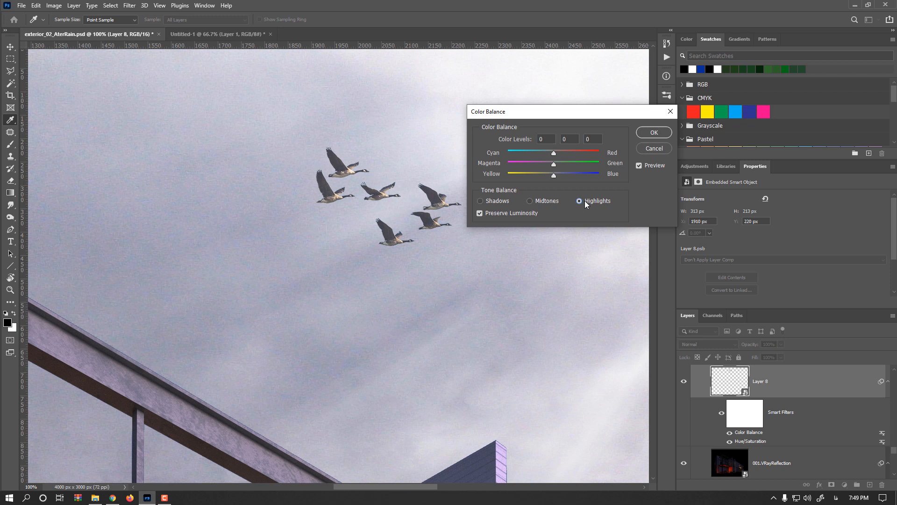
left_click(547, 152)
left_click_drag(557, 174, 557, 175)
left_click(546, 200)
left_click_drag(551, 165, 549, 163)
left_click(646, 135)
key("v")
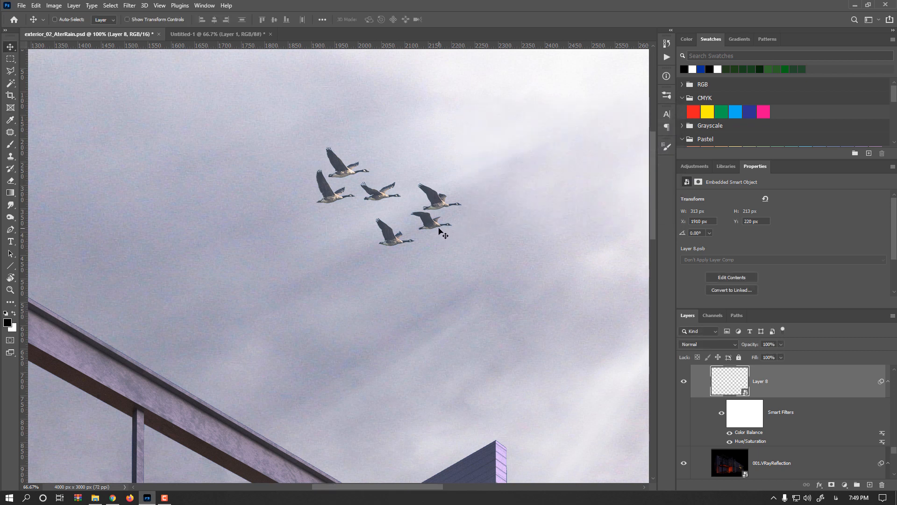
- Set the opacity of Layer 8 to 90%
scroll(460, 229, "down", 1)
left_click(770, 345)
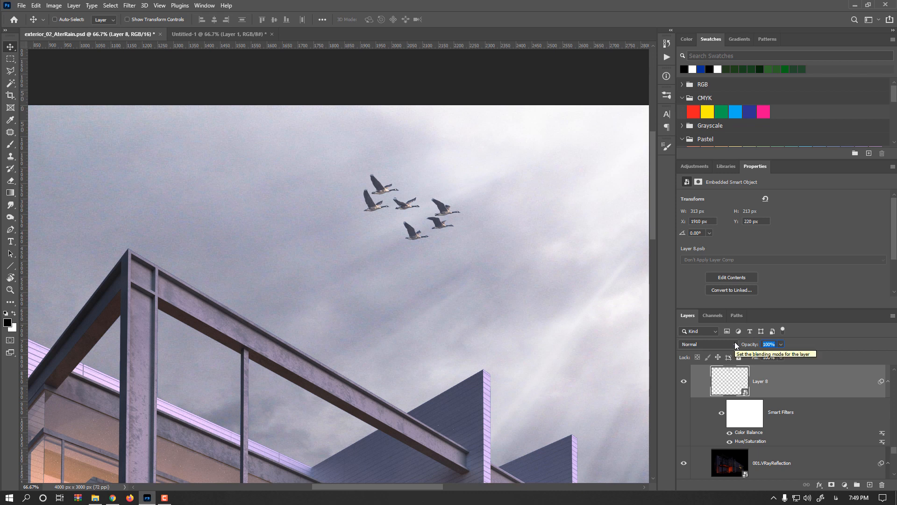
type("90")
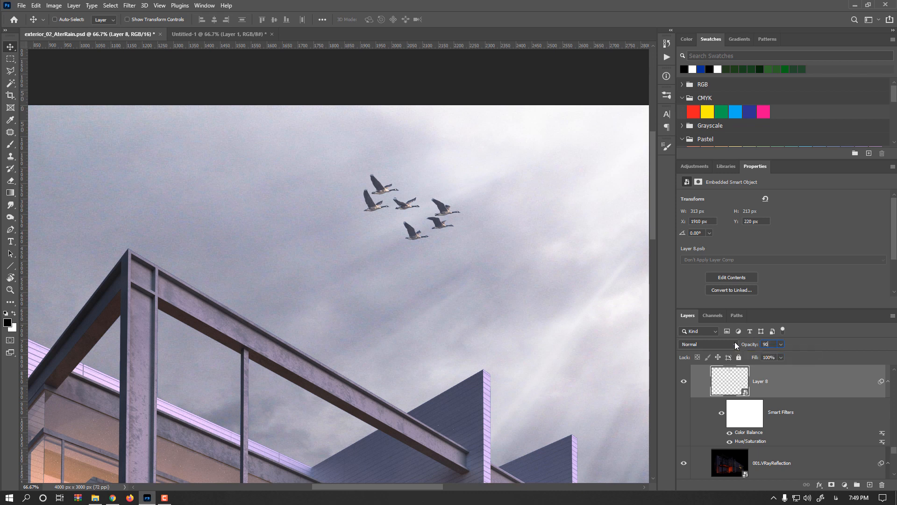
key("Return")
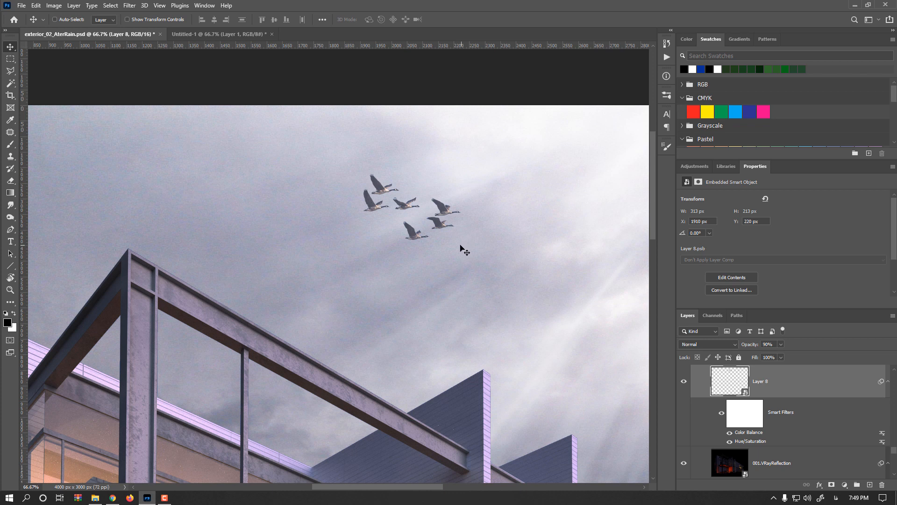
- Duplicate the geese layer, offsetting the copy slightly from the original flock in the sky
key("ctrl+minus")
key("ctrl+minus")
key("ctrl+minus")
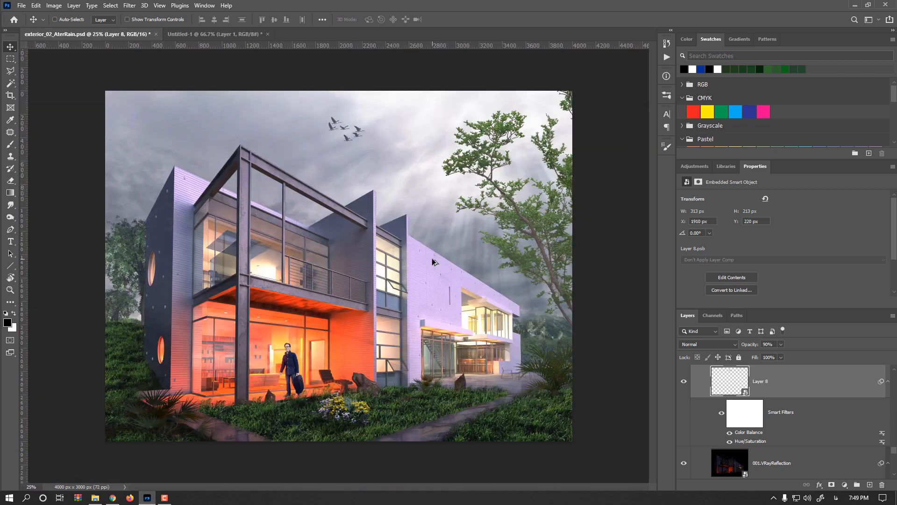
scroll(360, 138, "up", 1)
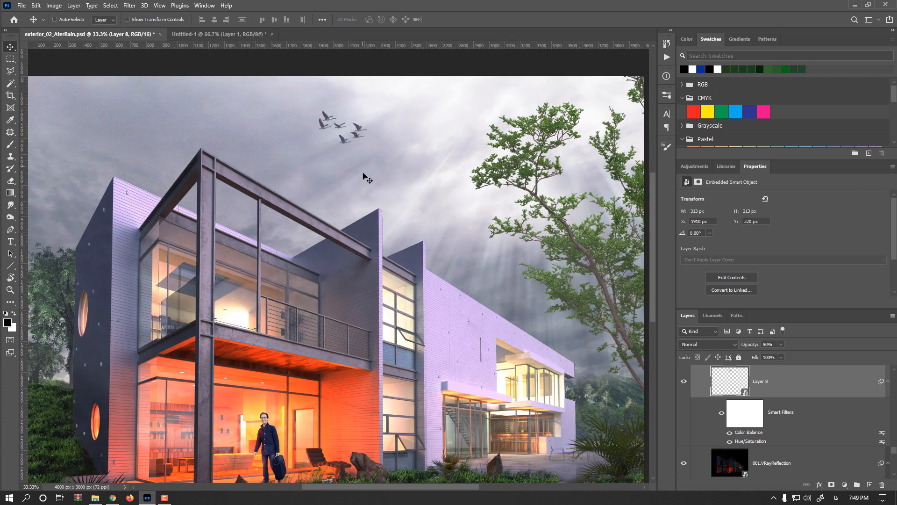
mouse_move(353, 136)
left_mouse_down()
mouse_move(397, 131)
mouse_move(358, 149)
mouse_move(363, 139)
left_mouse_up()
- Scale the copied geese down to about 265 by 180 px and position them at the lower left of the original flock
scroll(363, 140, "up", 2)
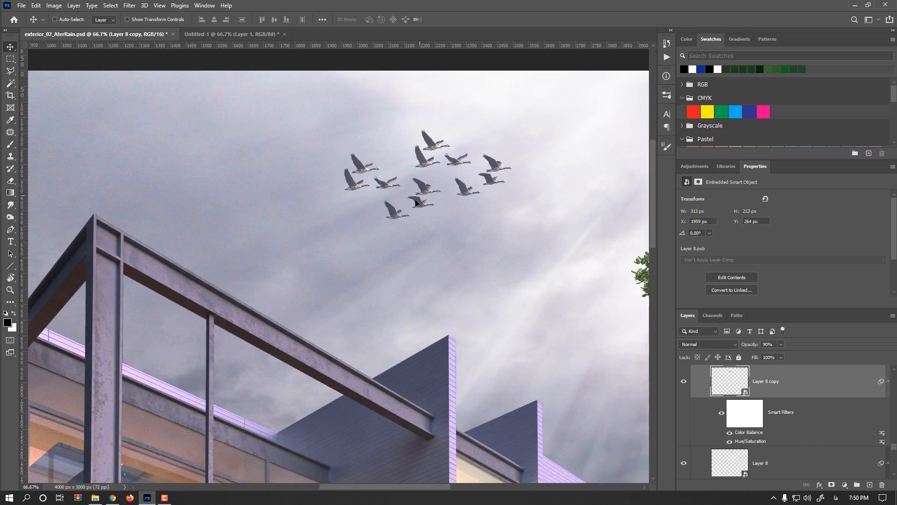
key("ctrl+t")
left_click(457, 192)
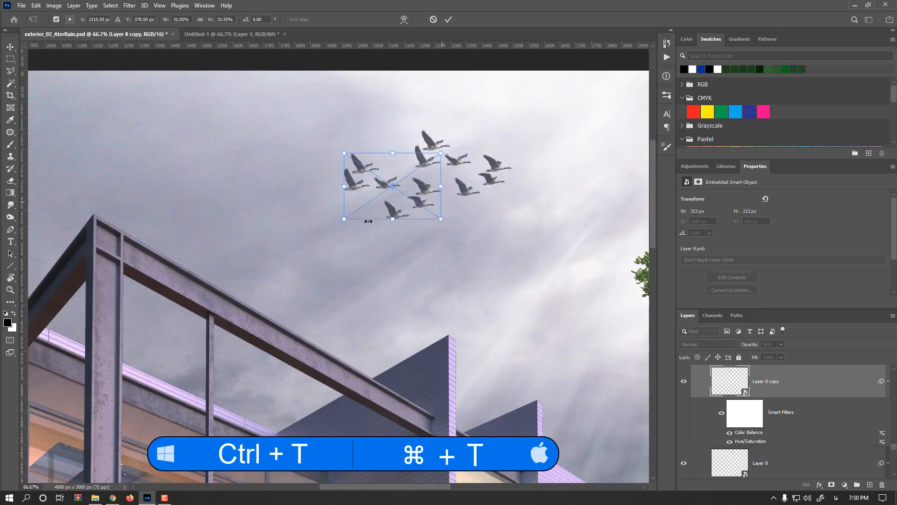
left_click_drag(346, 219, 362, 212)
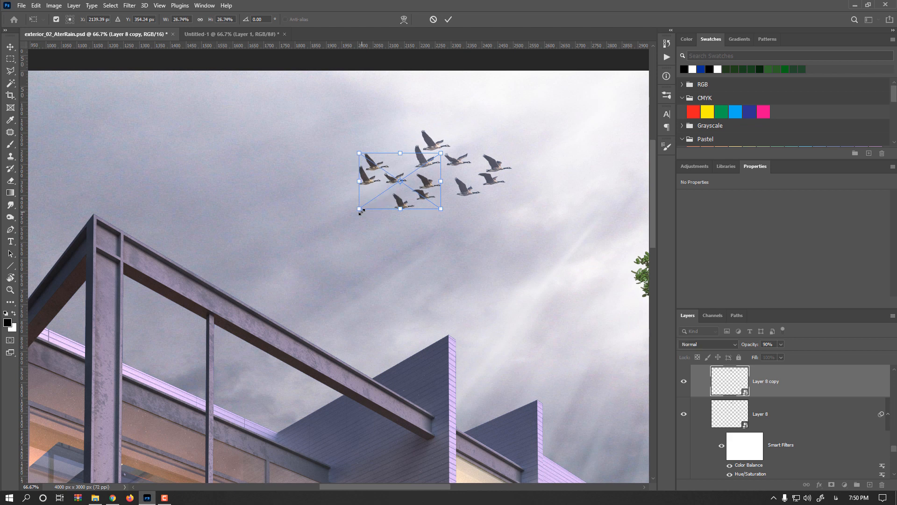
key("Return")
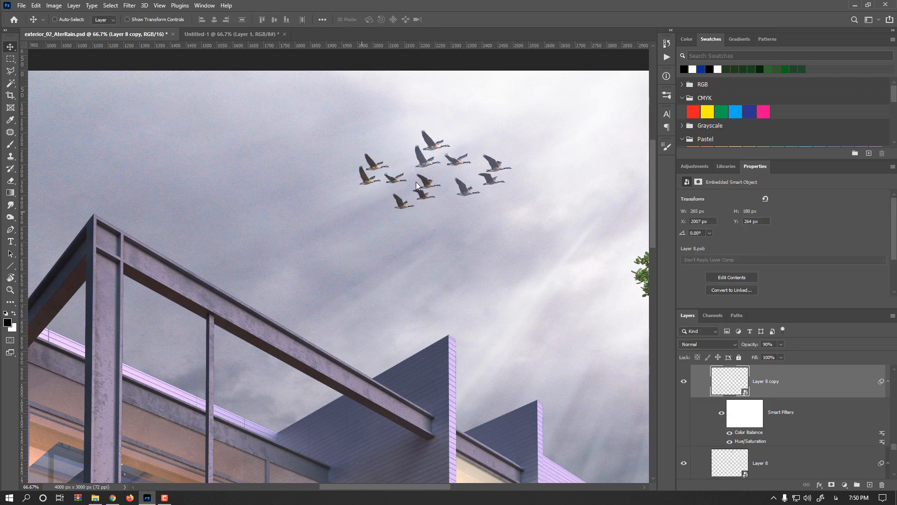
scroll(421, 187, "up", 1)
left_click_drag(423, 192, 434, 203)
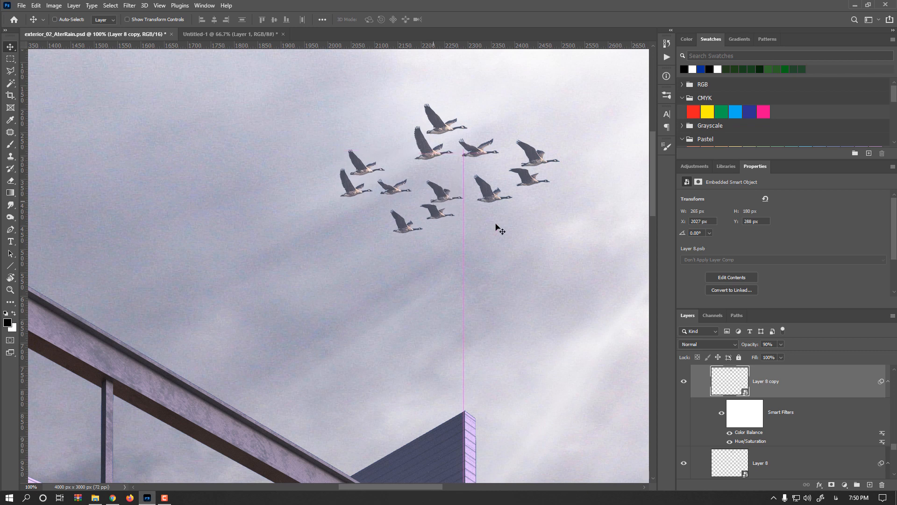
- Add a layer mask to Layer 8 copy and brush black over the copied goose closest to the original flock's lowest goose
left_click(832, 485)
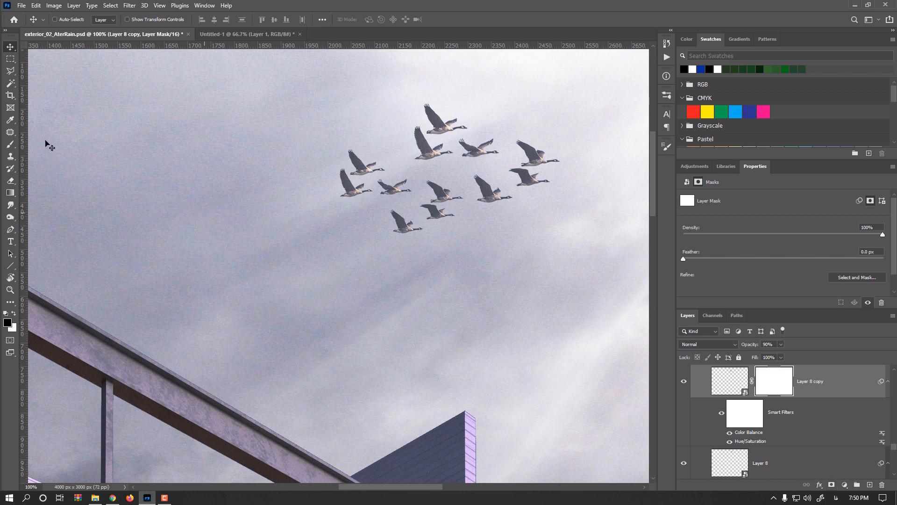
left_click(14, 146)
mouse_move(459, 174)
left_mouse_down()
mouse_move(453, 218)
mouse_move(491, 356)
left_mouse_up()
left_click_drag(465, 202, 479, 268)
mouse_move(441, 186)
left_mouse_down()
mouse_move(438, 193)
mouse_move(430, 185)
mouse_move(445, 193)
mouse_move(445, 178)
left_mouse_up()
- Set the brush flow to 100% and mask out the two right-hand copied geese and the leftmost one
left_click_drag(245, 20, 356, 25)
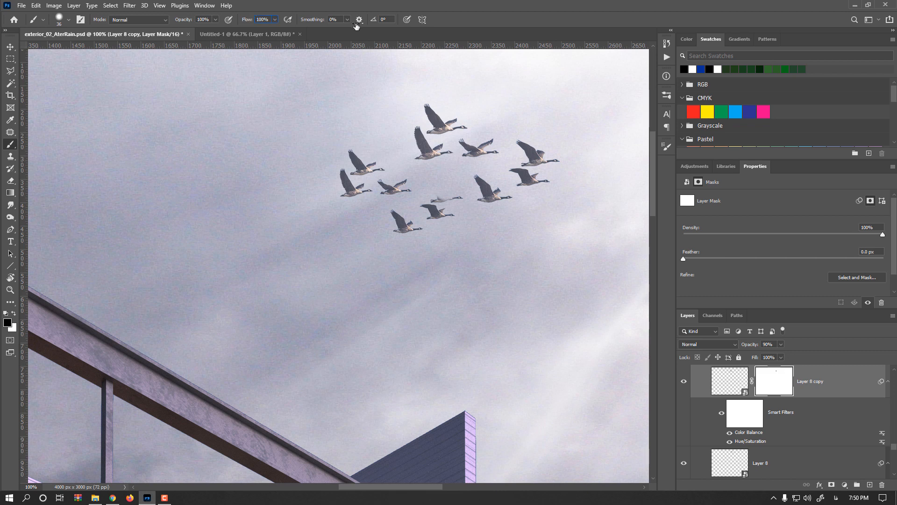
mouse_move(462, 196)
left_mouse_down()
mouse_move(435, 193)
mouse_move(442, 201)
mouse_move(427, 207)
mouse_move(450, 215)
left_mouse_up()
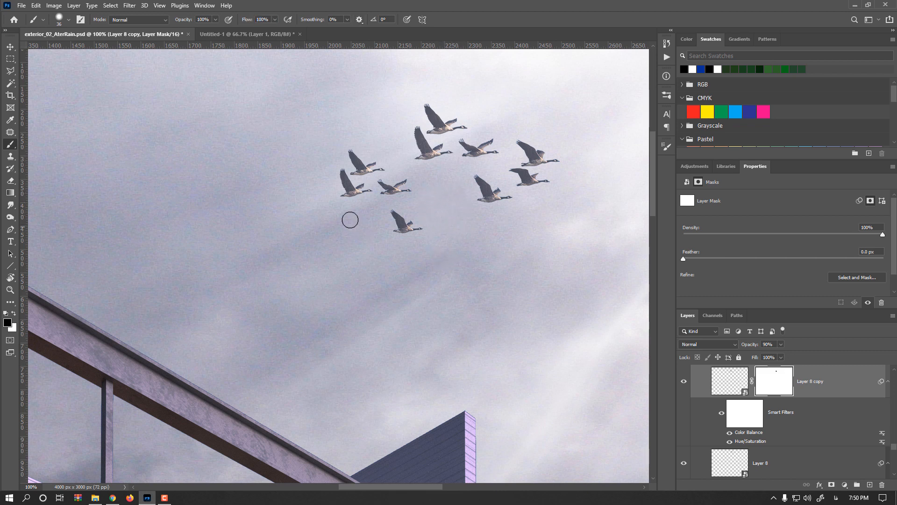
mouse_move(359, 195)
left_mouse_down()
mouse_move(341, 173)
mouse_move(341, 182)
left_mouse_up()
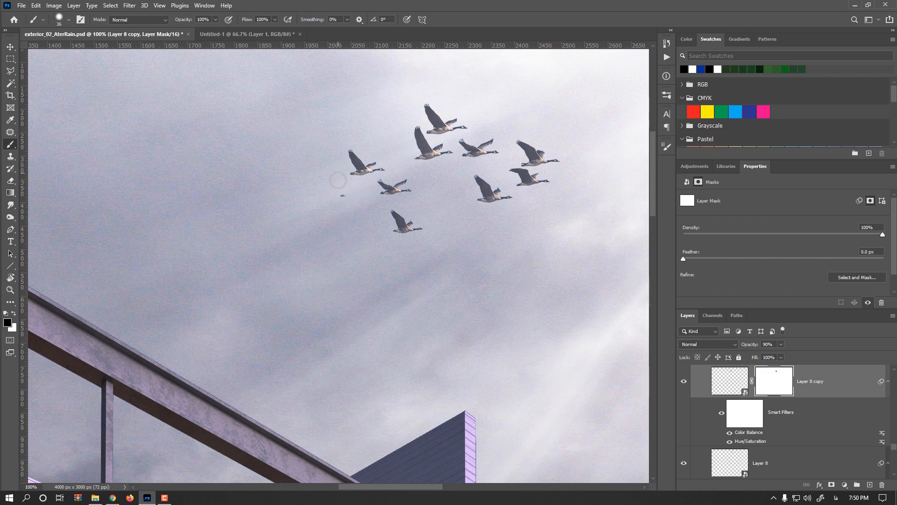
- Move the three remaining copied geese up and right, closer to the original flock
left_click(10, 46)
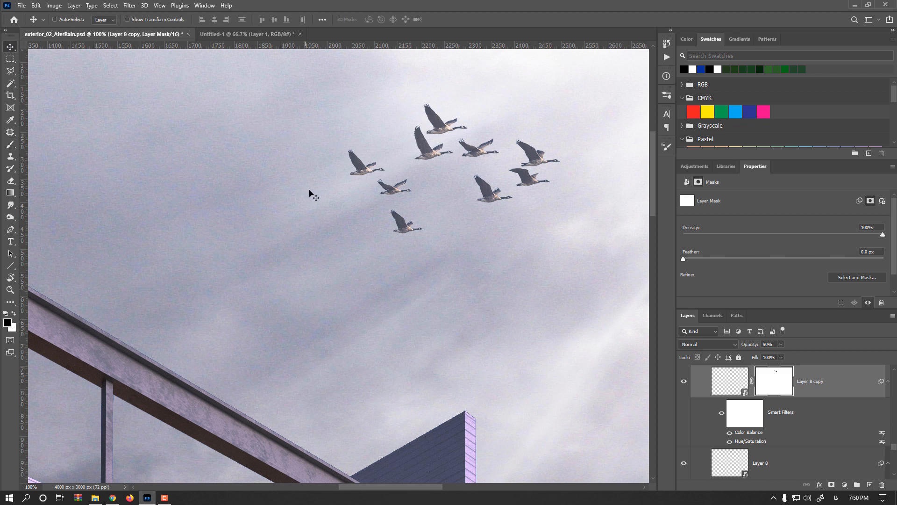
left_click_drag(404, 183, 417, 172)
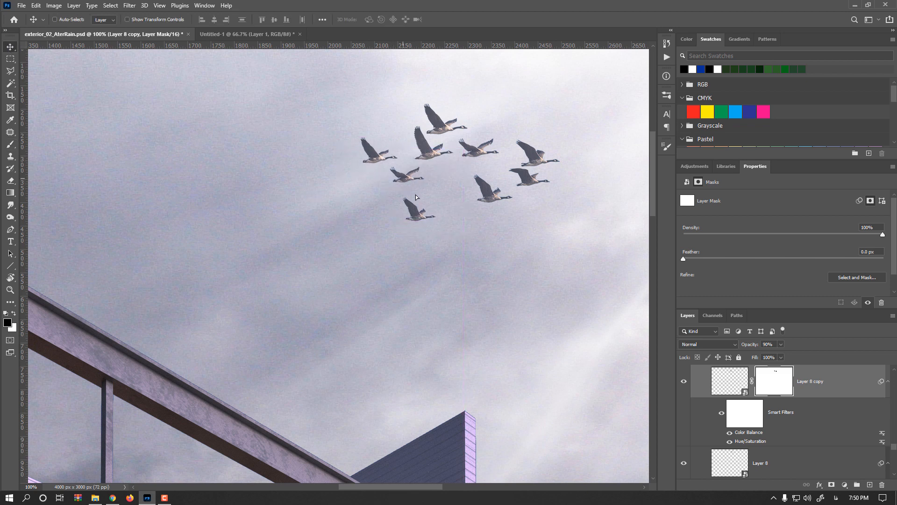